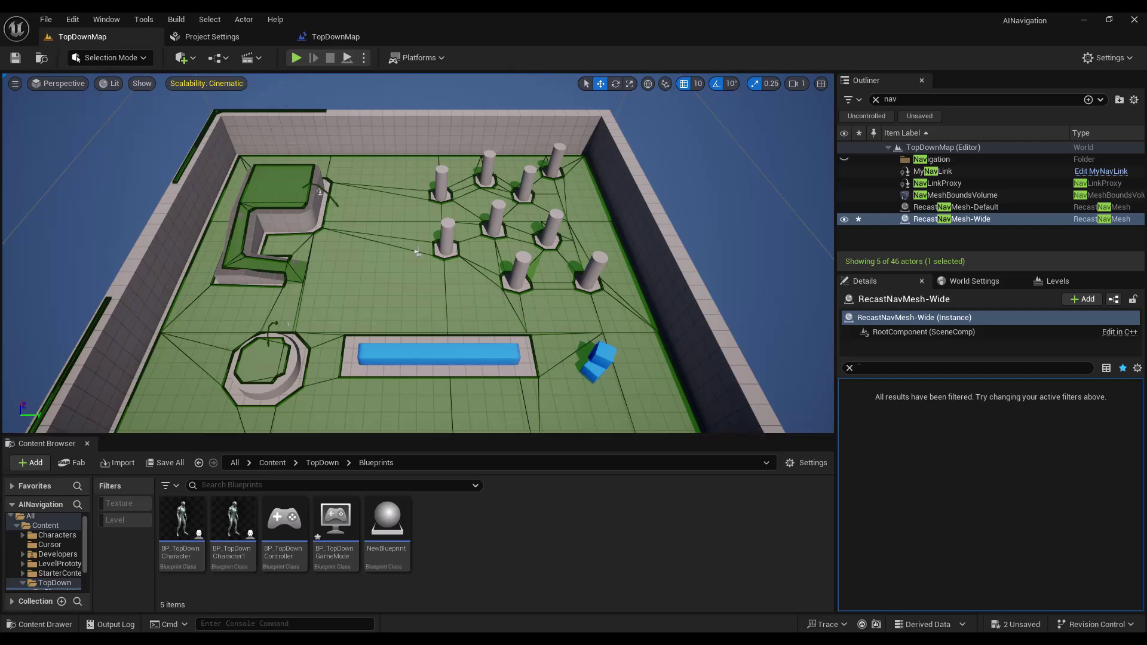
left_click_drag(335, 247, 335, 236)
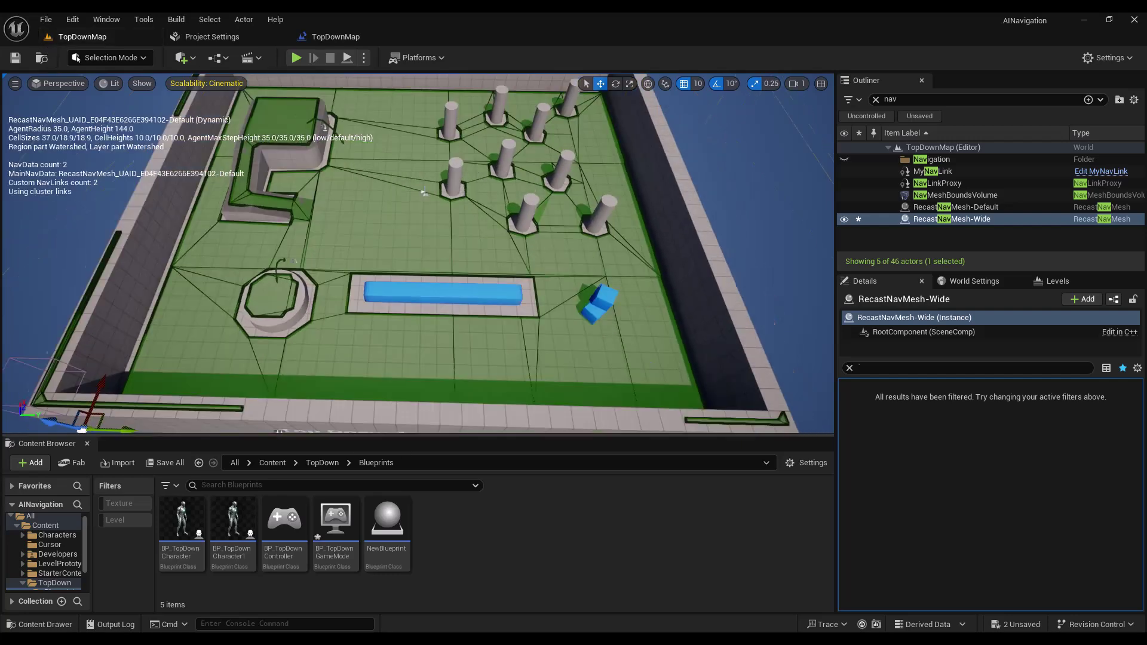
left_click_drag(413, 289, 455, 273)
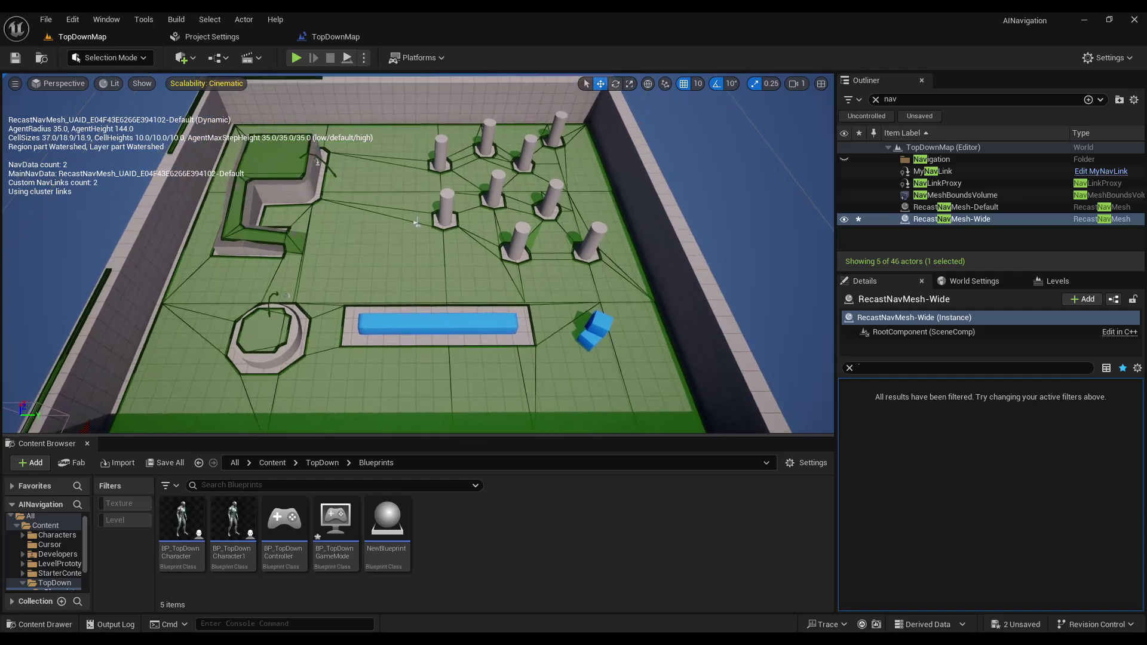
key("p")
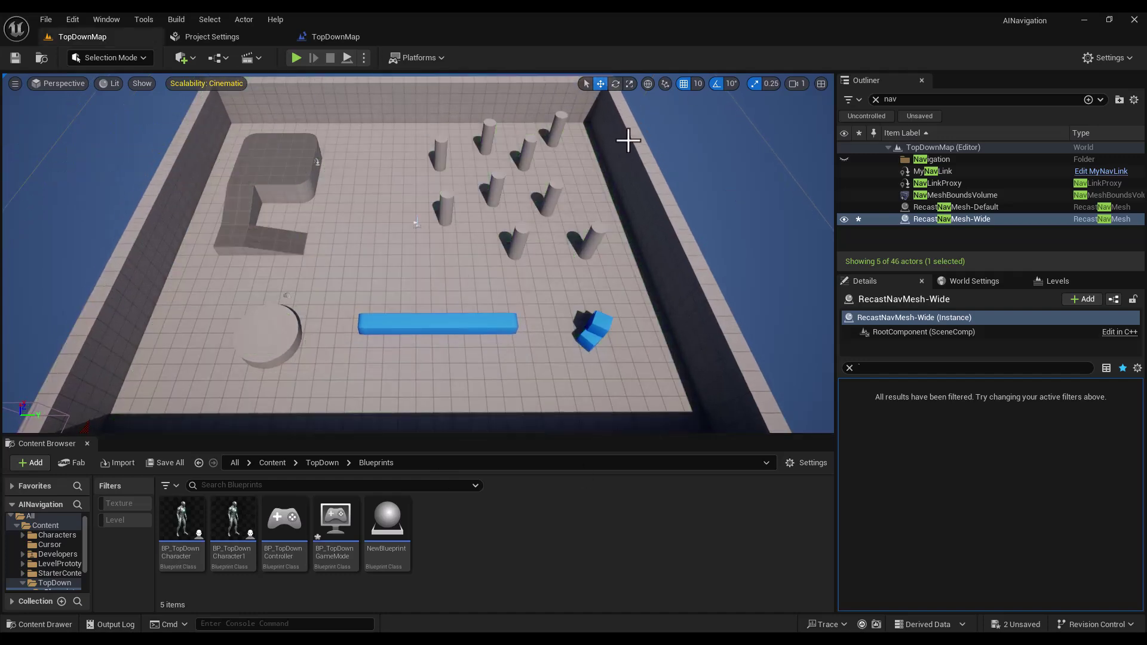
right_click_drag(747, 293, 748, 293)
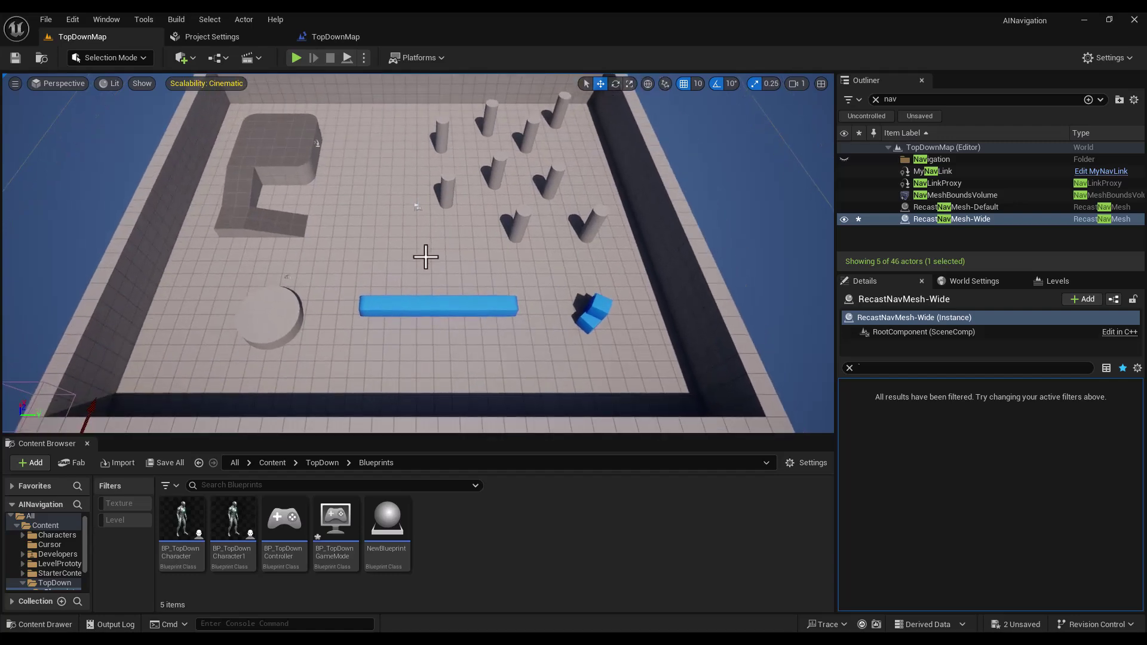
key("p")
key("p")
key("p")
key("p")
key("p")
key("p")
key("p")
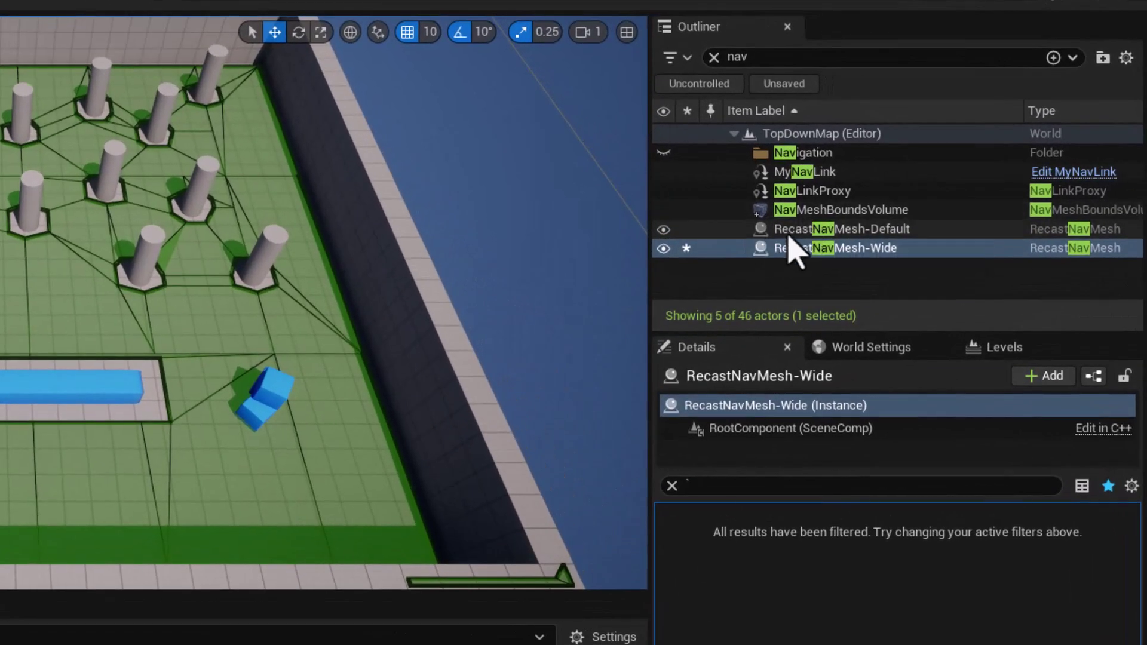
Select RecastNavMesh-Default, then RecastNavMesh-Wide, and bring up its Enable Drawing option in Details
left_click(950, 228)
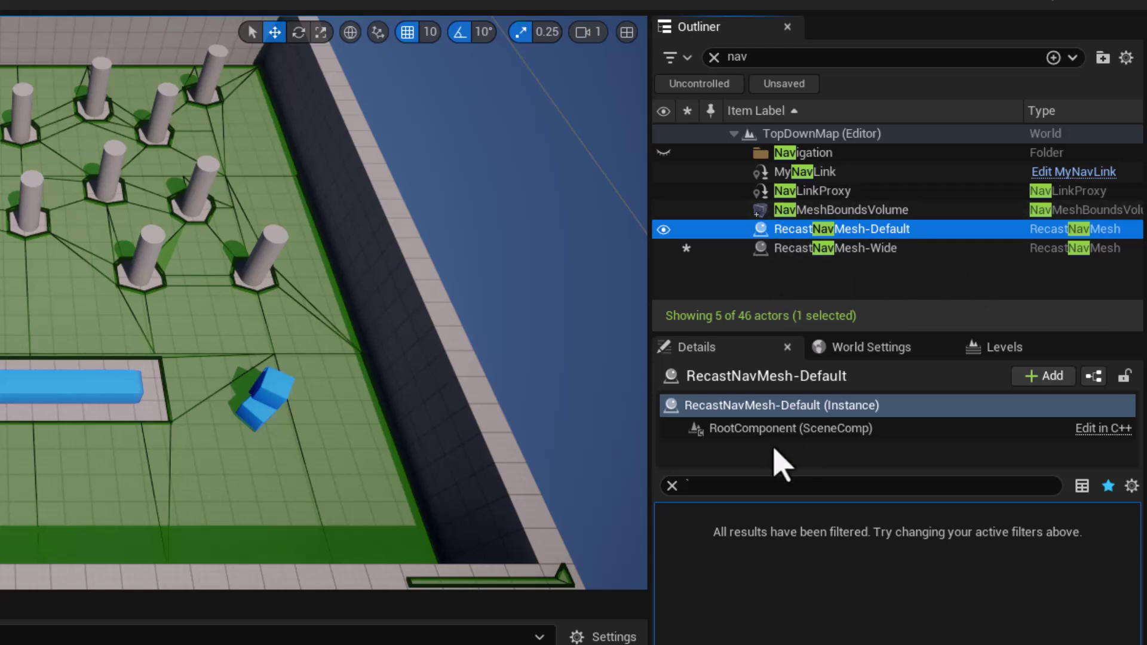
left_click(672, 486)
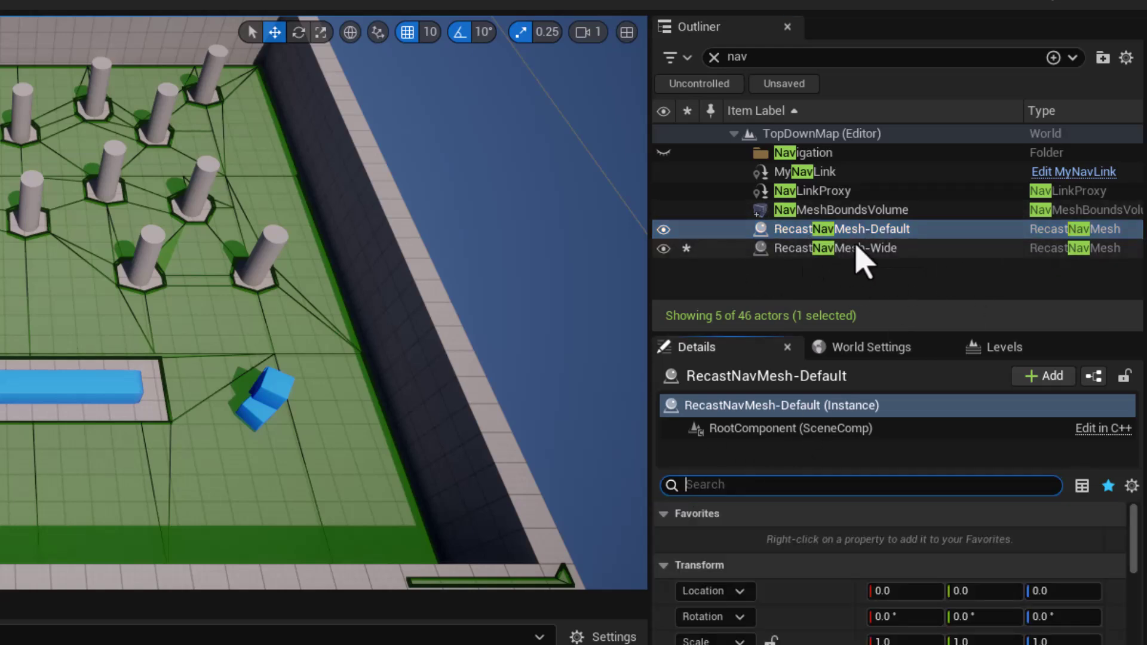
left_click(832, 248)
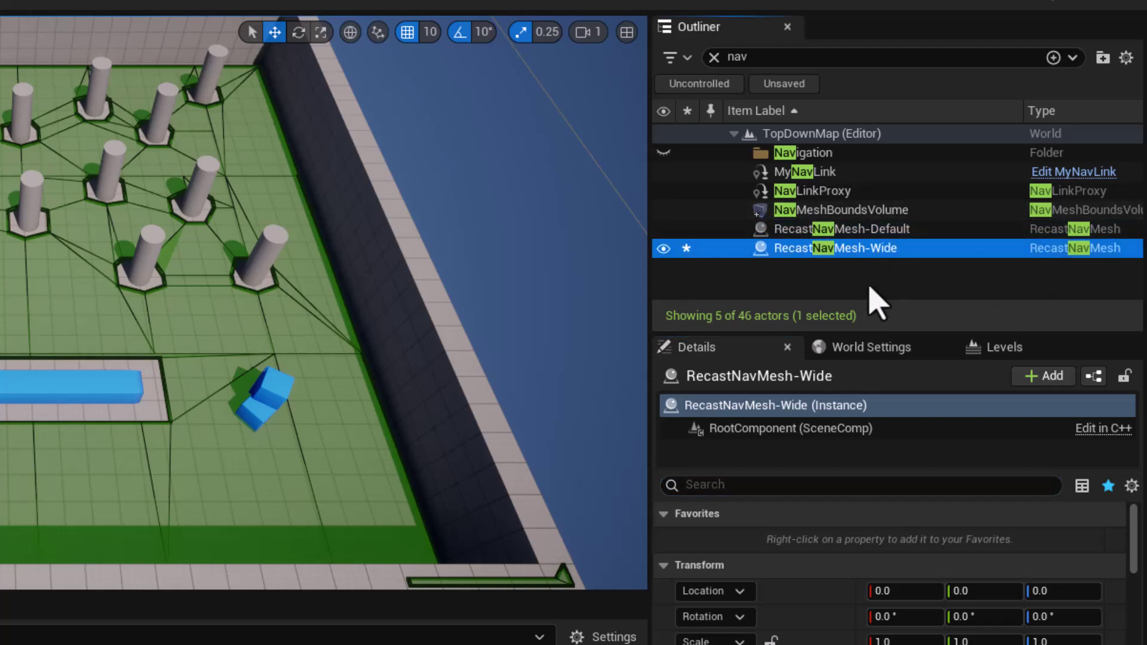
left_click(730, 484)
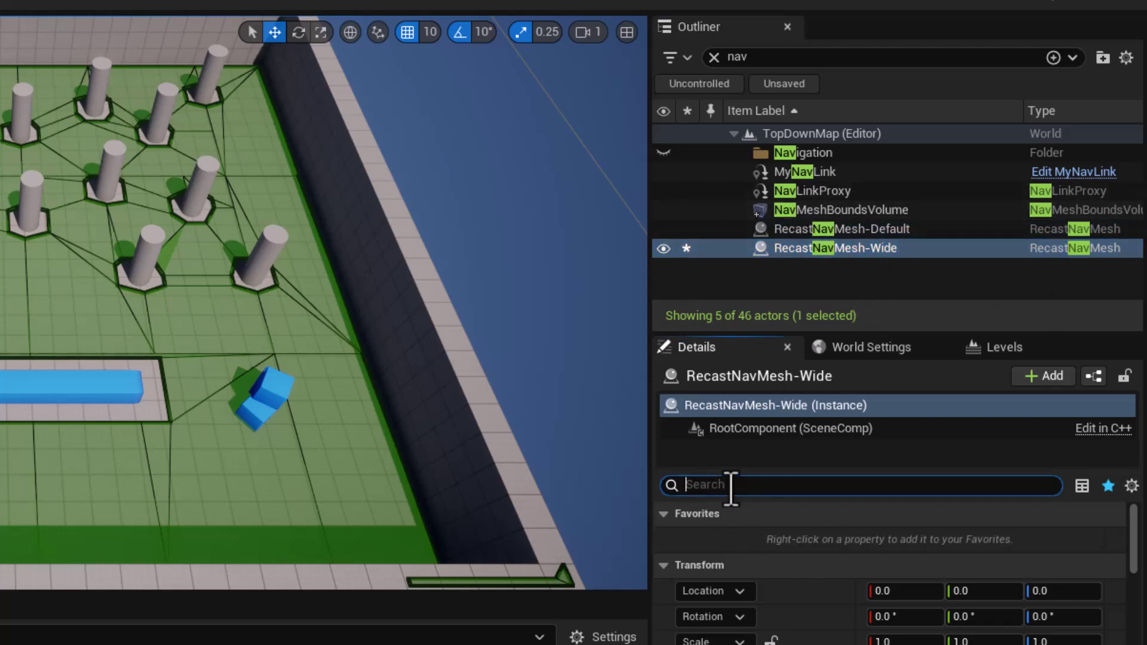
scroll(887, 574, "down", 2)
scroll(887, 574, "down", 5)
scroll(887, 573, "down", 5)
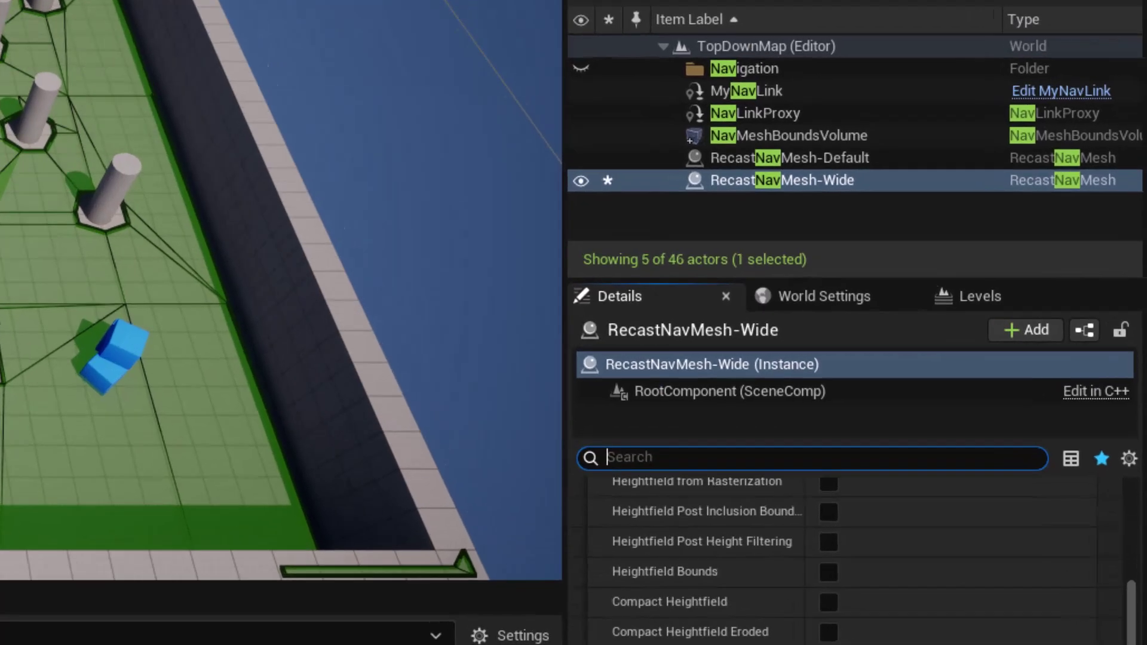
scroll(852, 556, "down", 3)
scroll(851, 556, "down", 3)
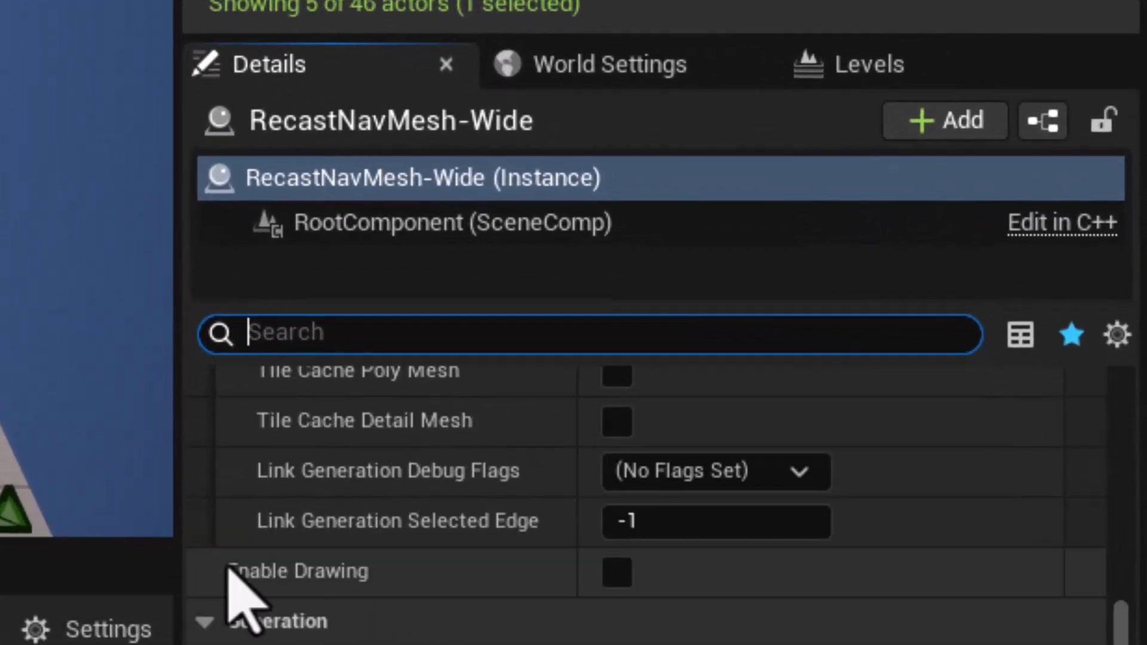
Enable drawing on RecastNavMesh-Wide and disable drawing on RecastNavMesh-Default
left_click(617, 572)
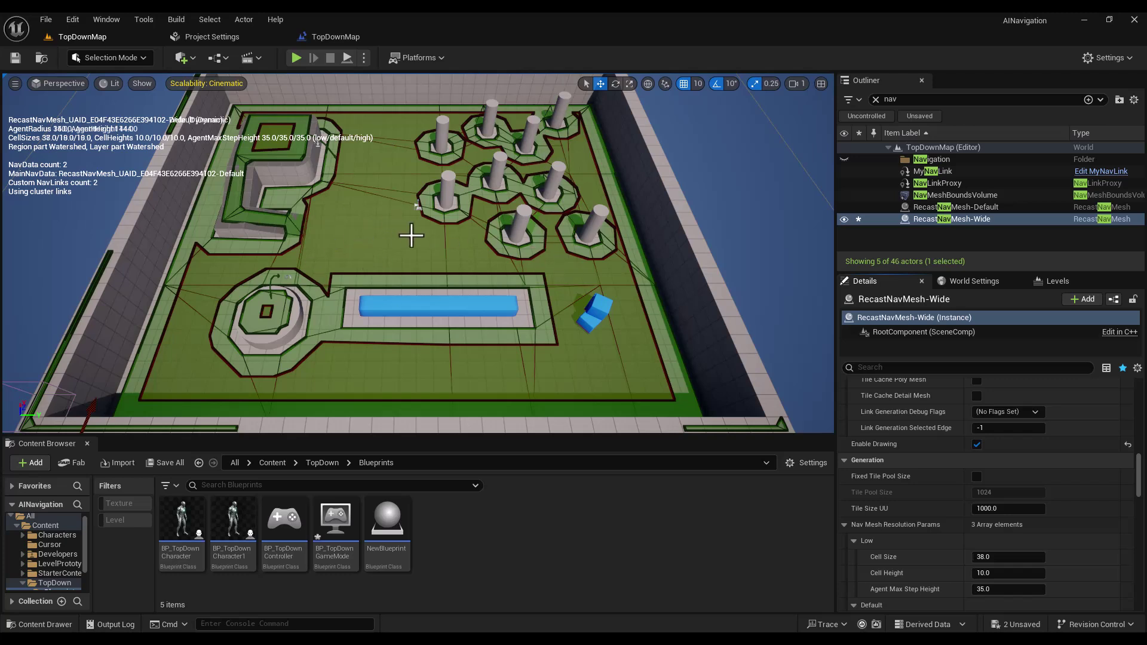
left_click(986, 206)
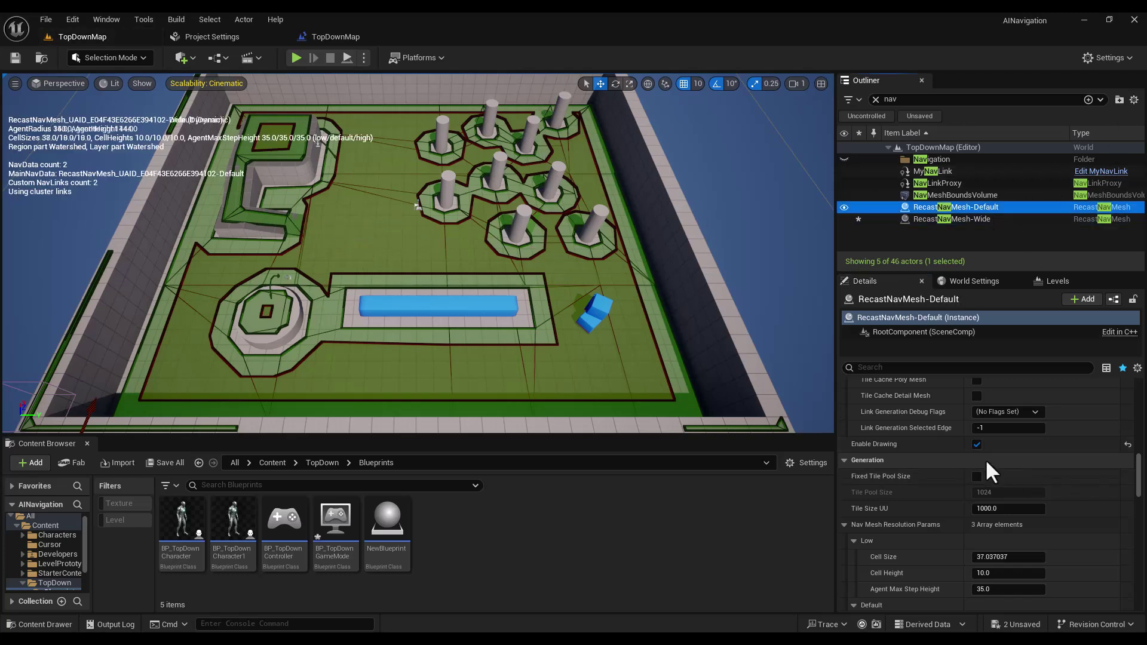
scroll(984, 458, "up", 1)
scroll(987, 462, "up", 2)
scroll(1004, 495, "down", 2)
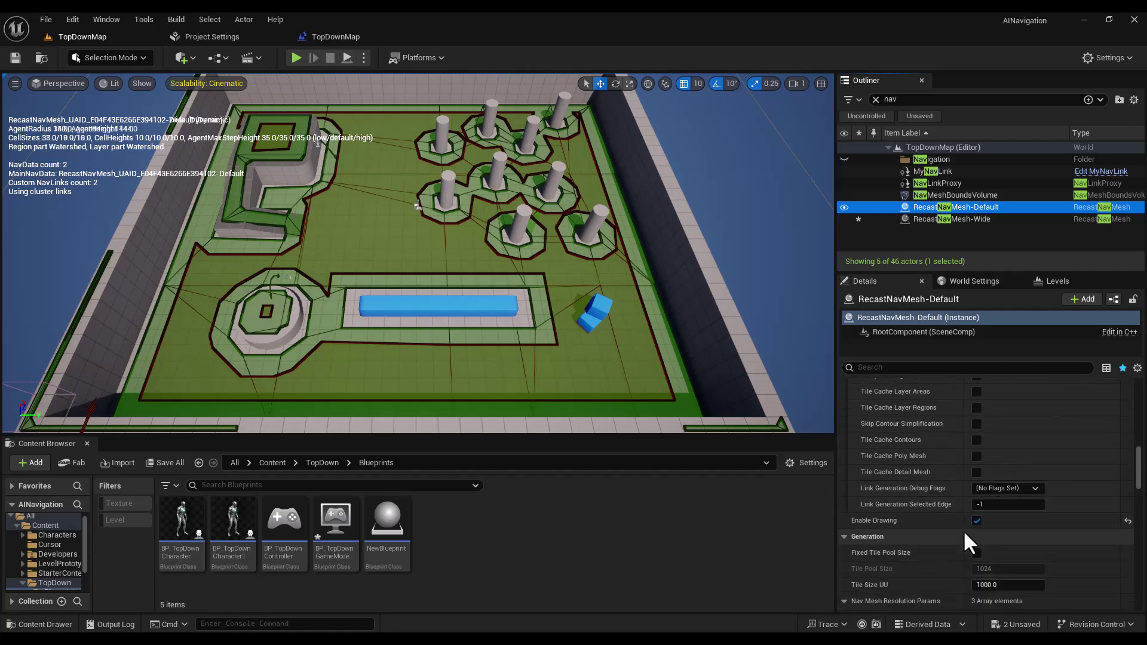
left_click(976, 519)
Orbit the viewport to inspect the red wide navmesh around the pillars and lower map
right_click_drag(404, 225, 418, 224)
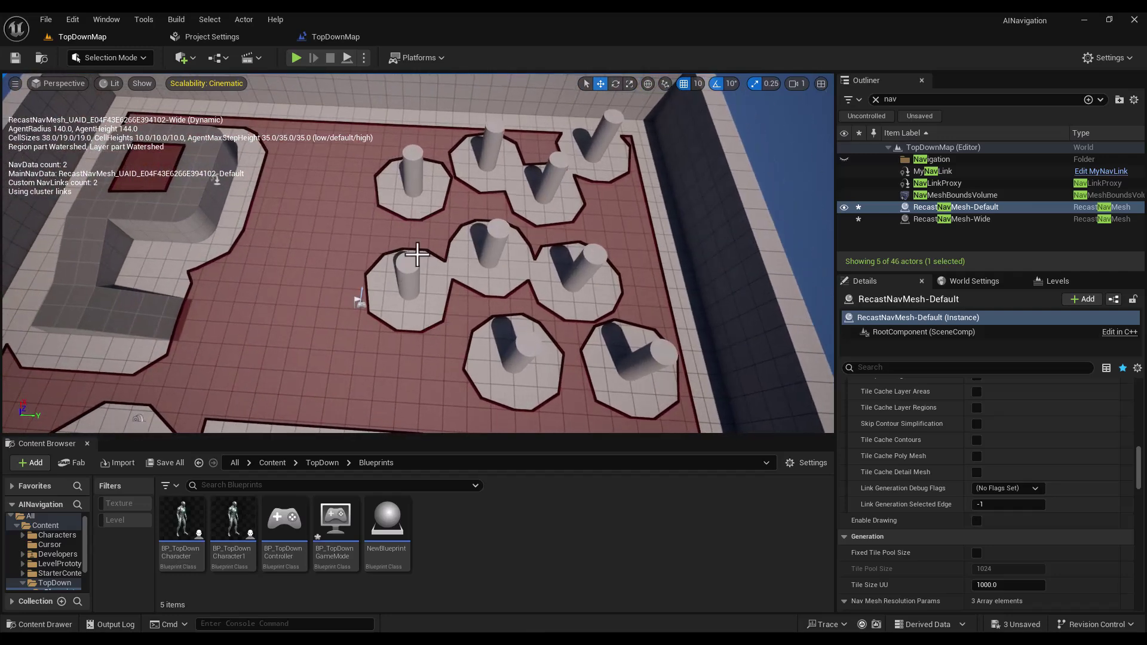
right_click_drag(390, 339, 390, 339)
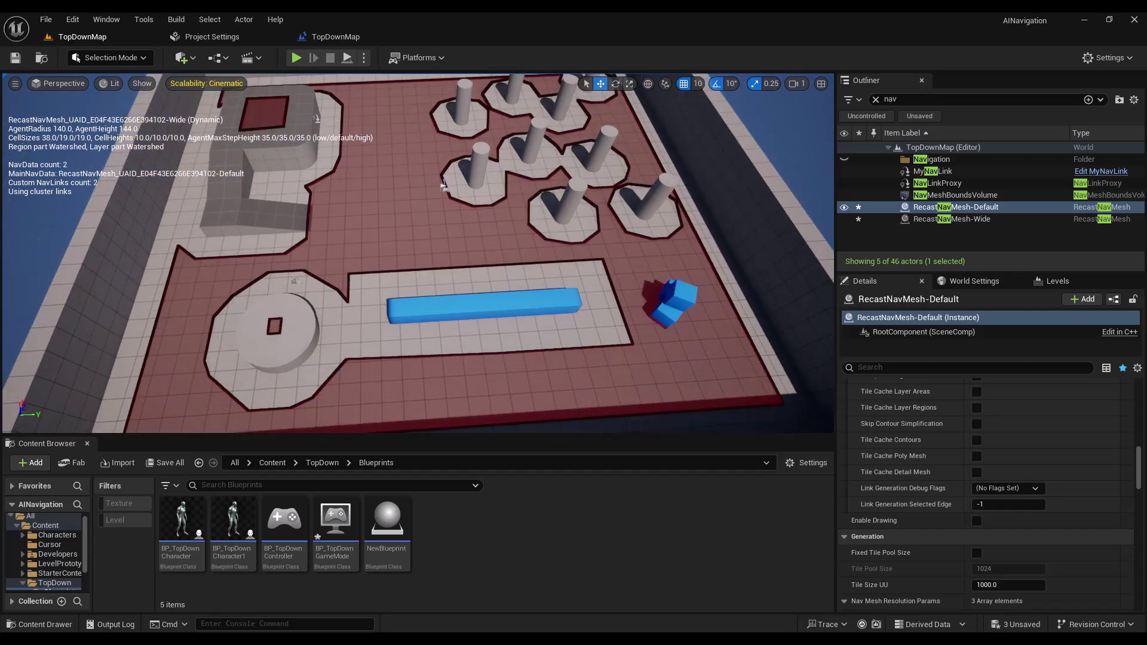
right_click_drag(389, 339, 390, 339)
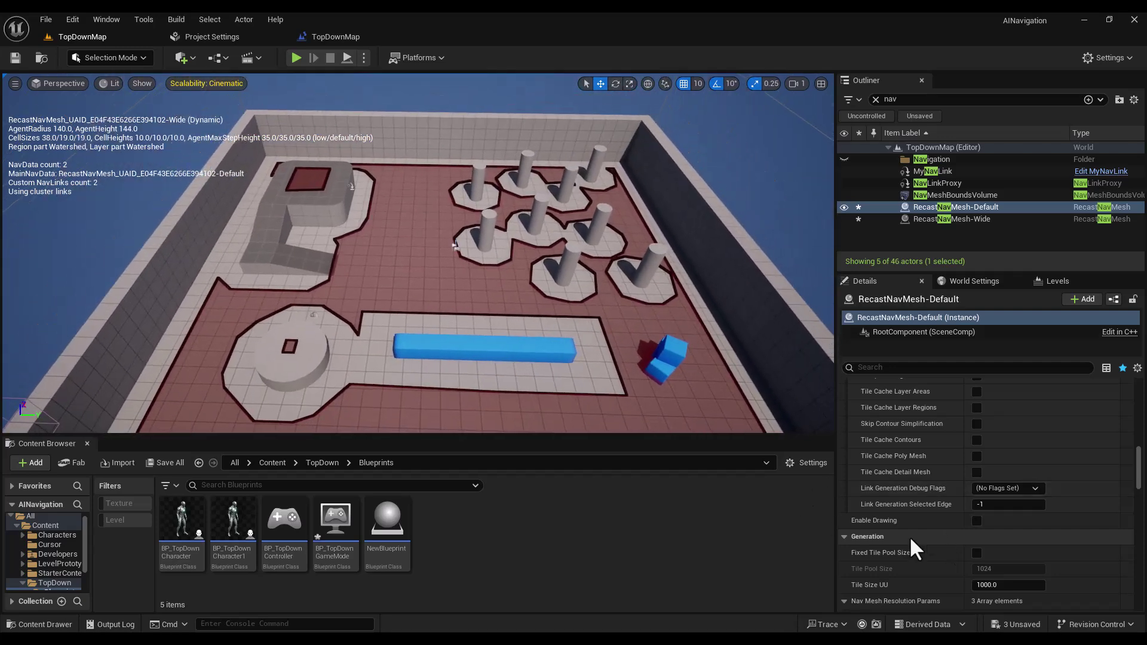
Re-enable drawing on RecastNavMesh-Default and turn off drawing on RecastNavMesh-Wide
left_click(975, 520)
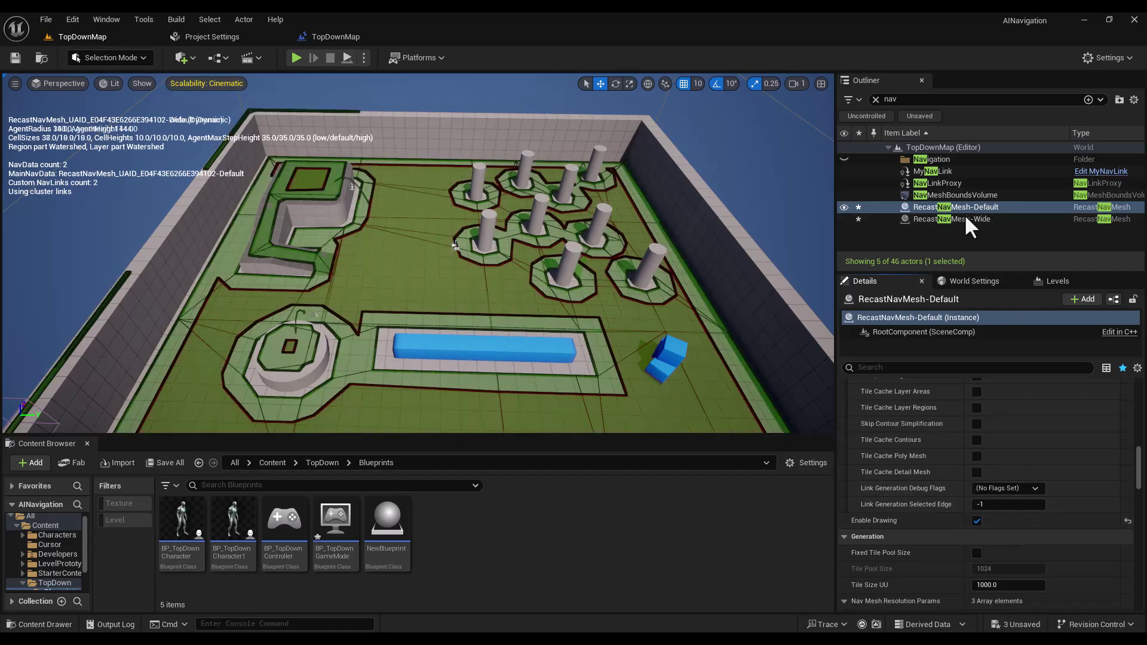
left_click(966, 219)
left_click(977, 520)
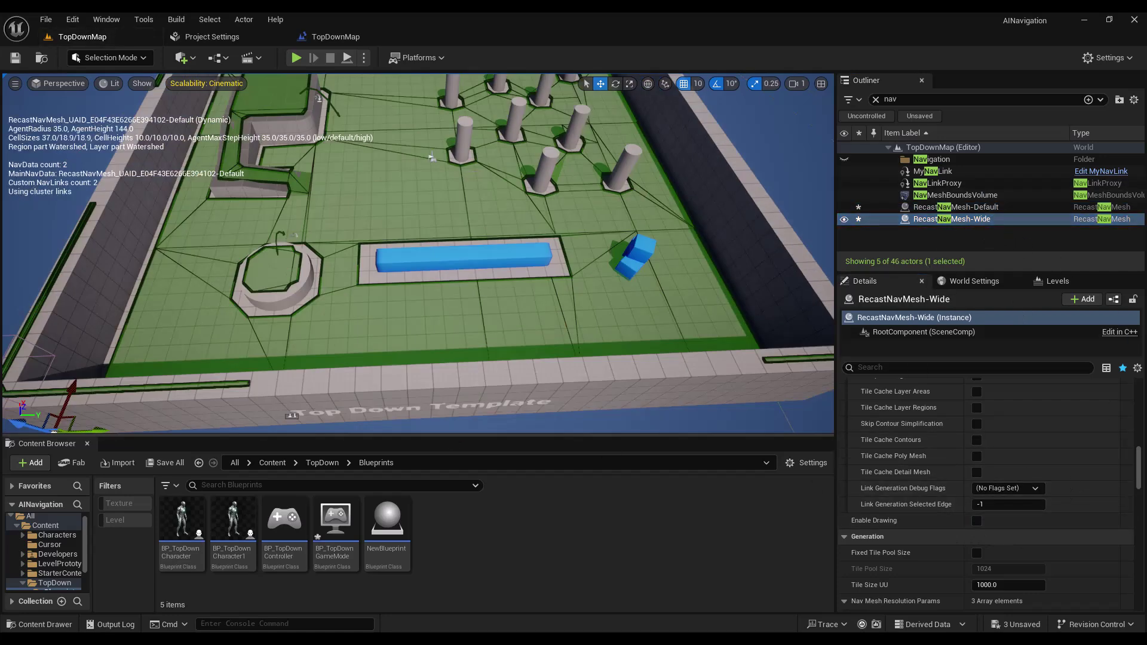
scroll(418, 254, "down", 3)
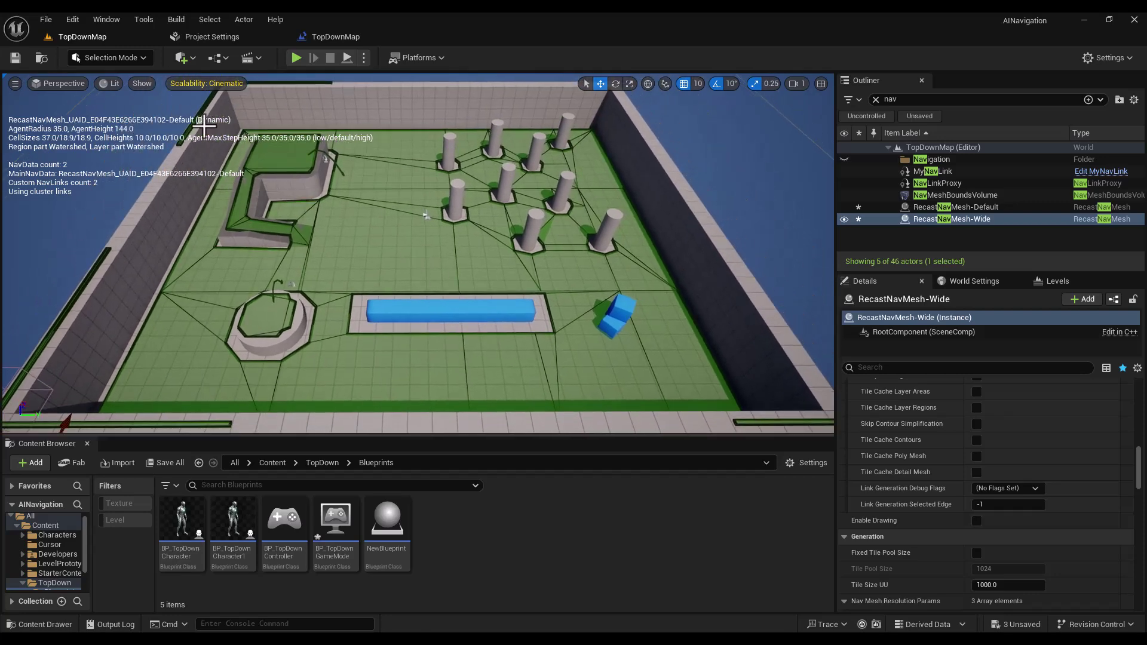
Play the level and walk the top-down character north, lower left, then right
left_click(295, 57)
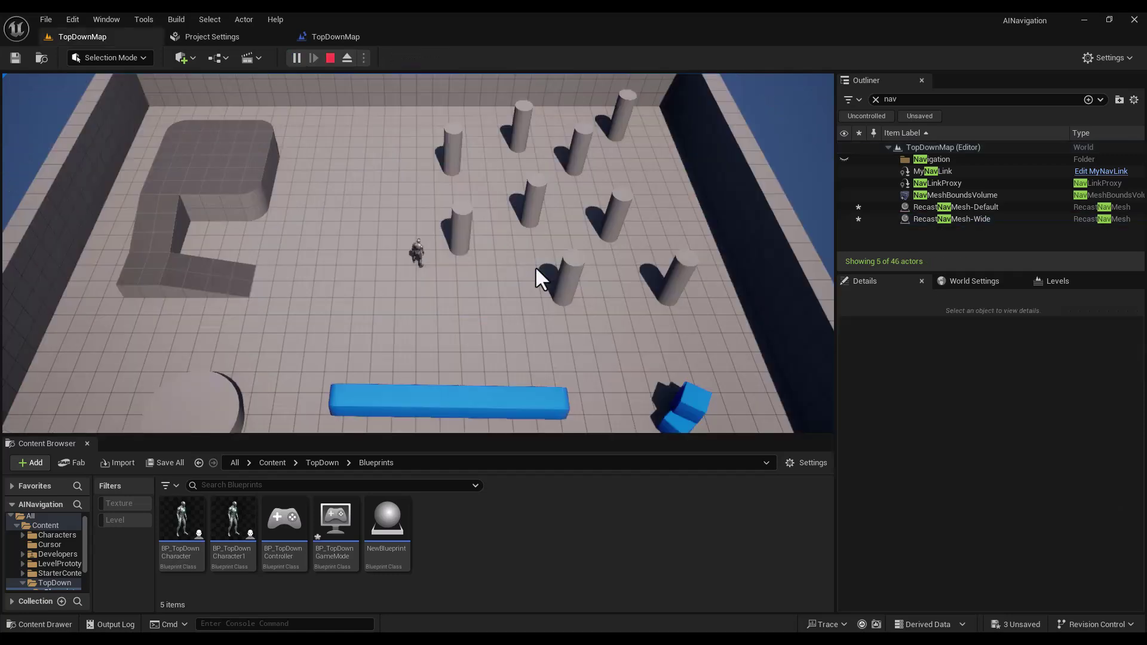
left_click(439, 194)
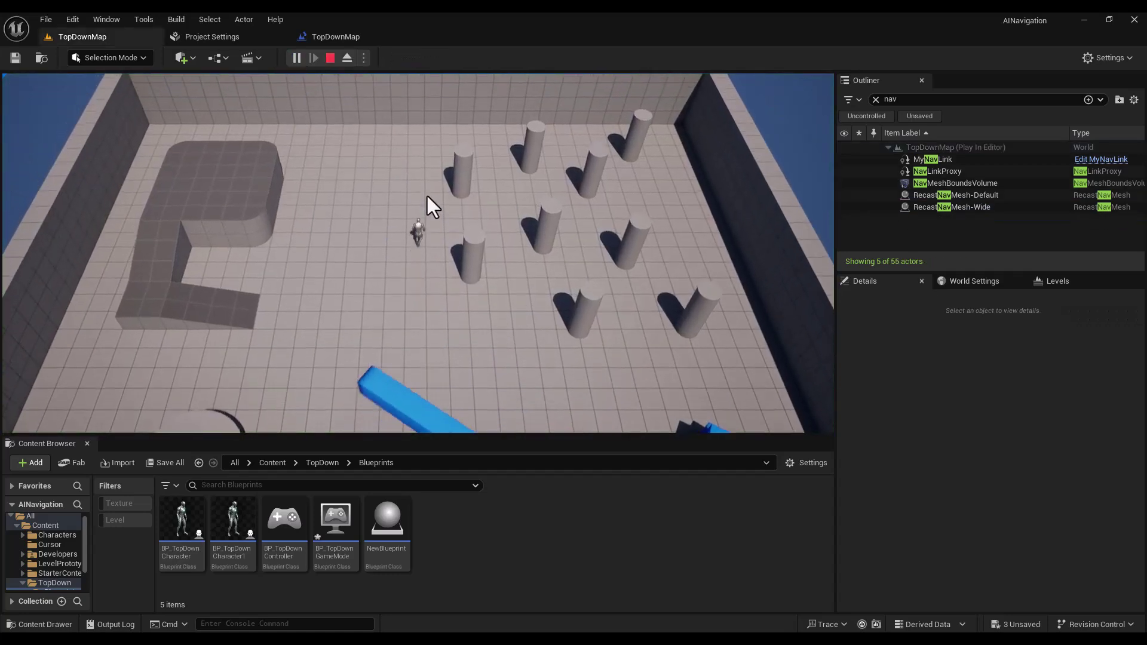
left_click(349, 338)
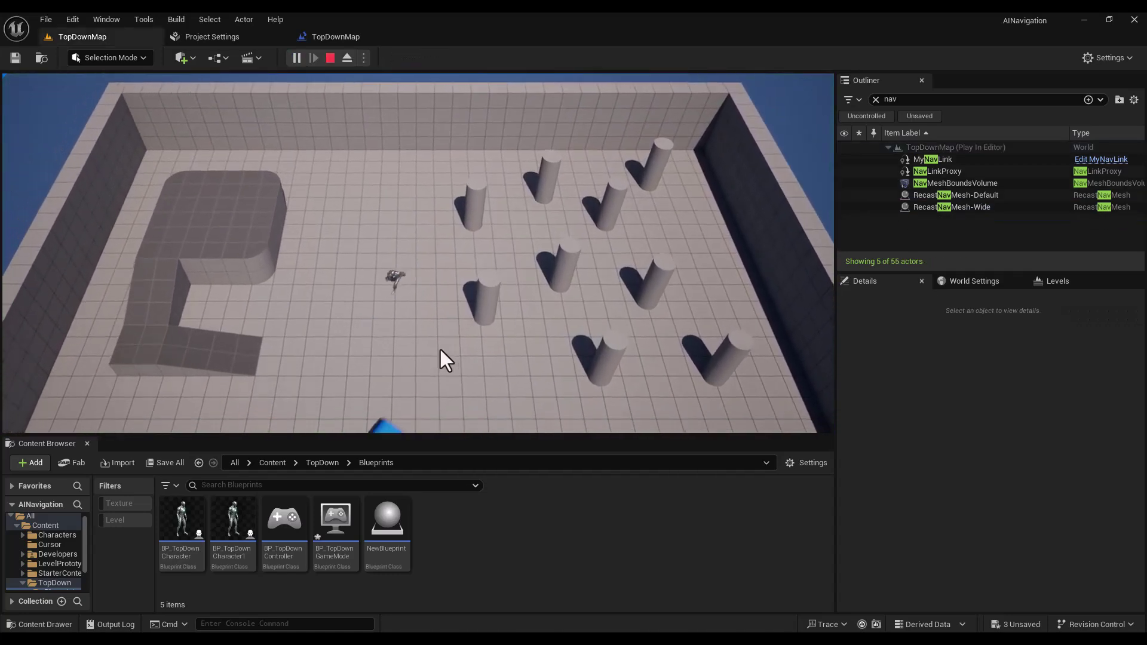
left_click(477, 299)
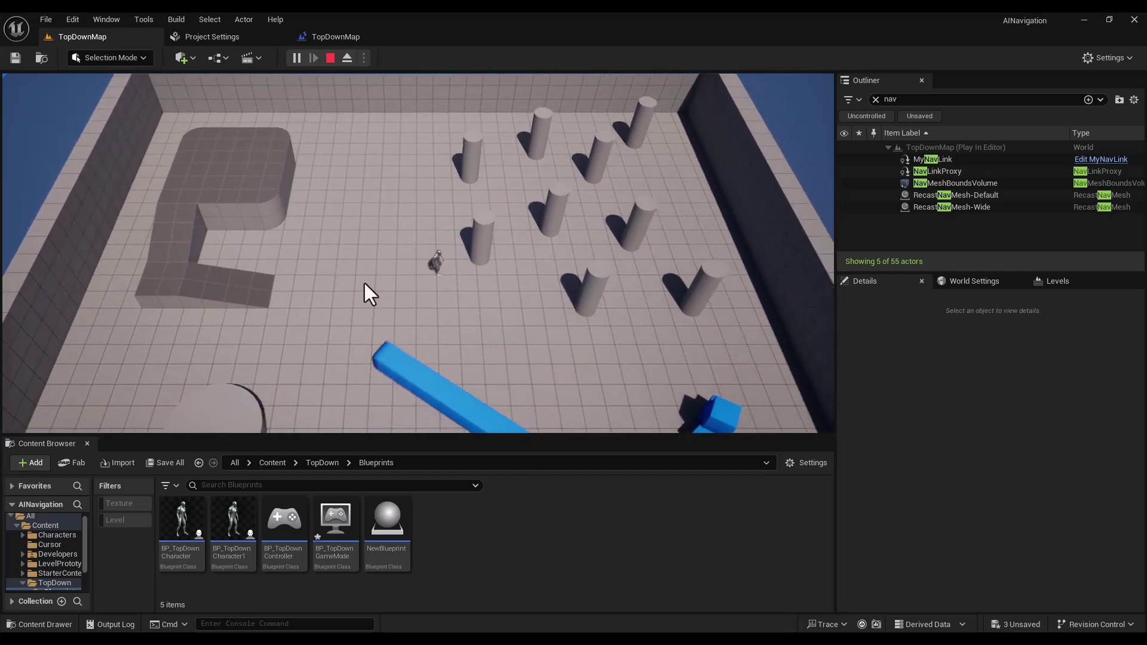
Run the 'show navigation' console command to overlay the navigation meshes
key("grave")
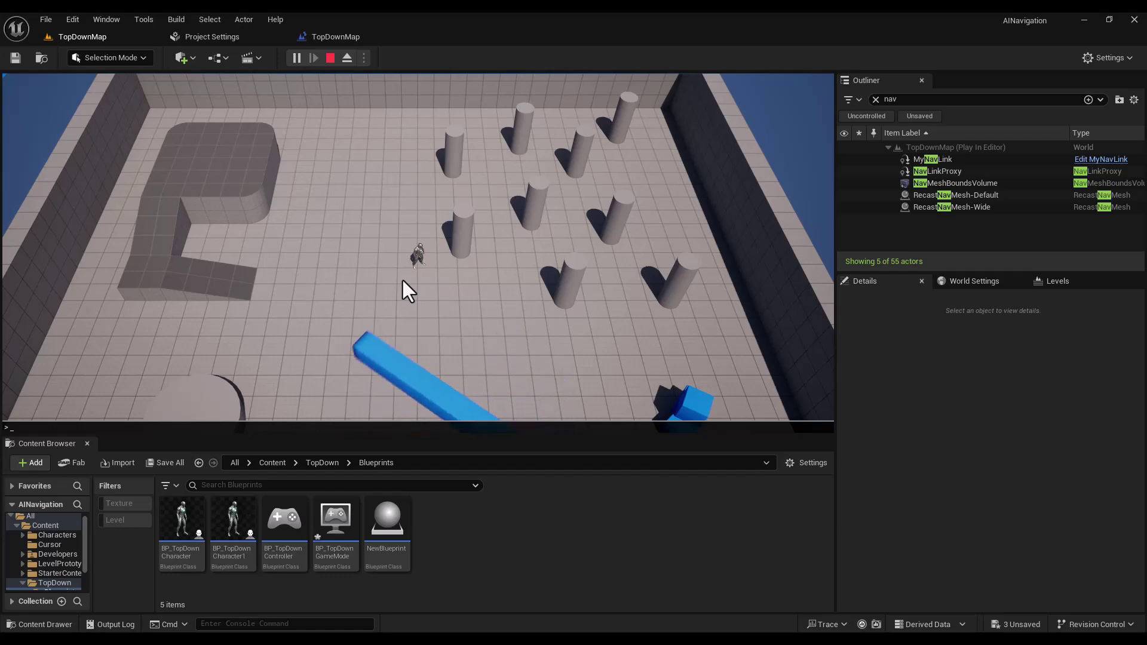
type("show")
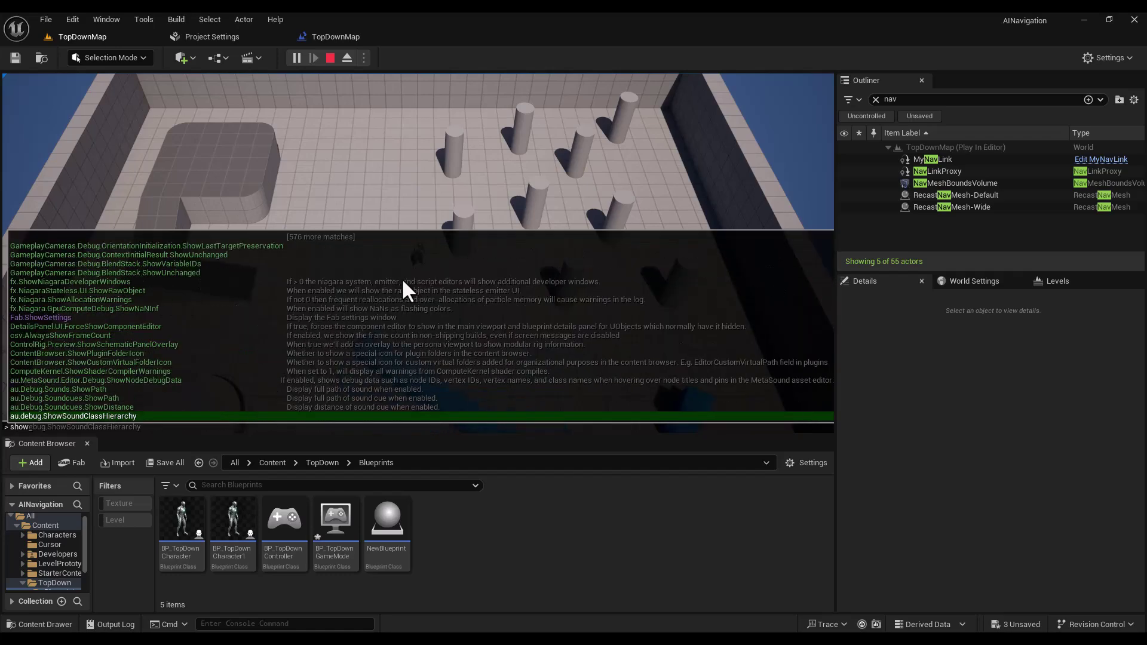
type(" n")
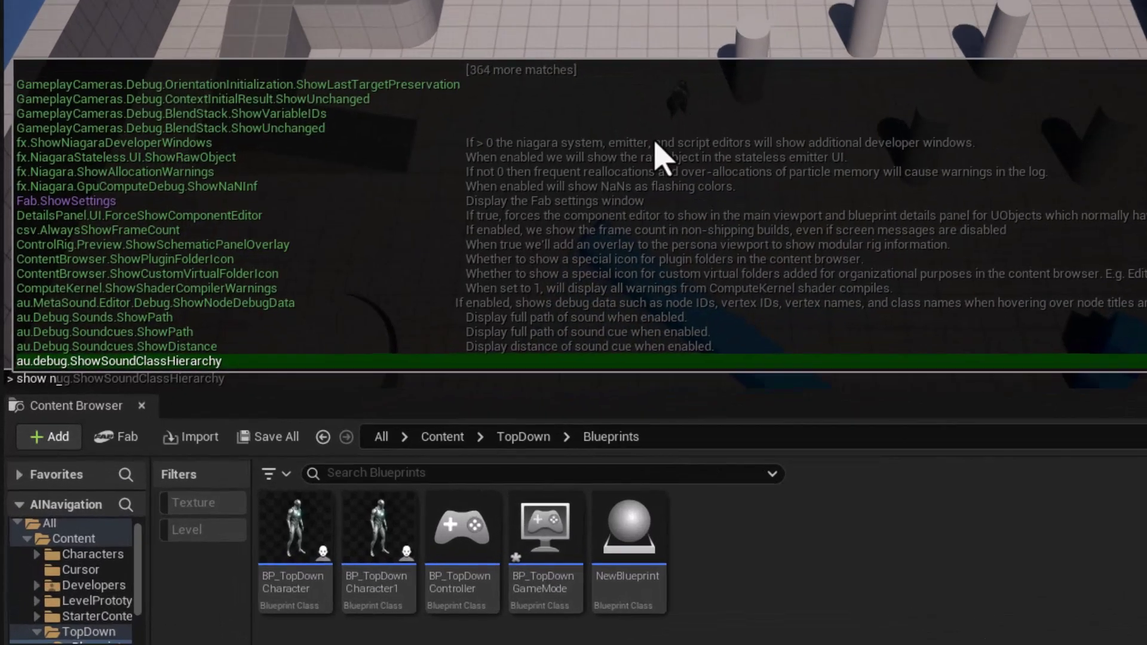
type("avigatio")
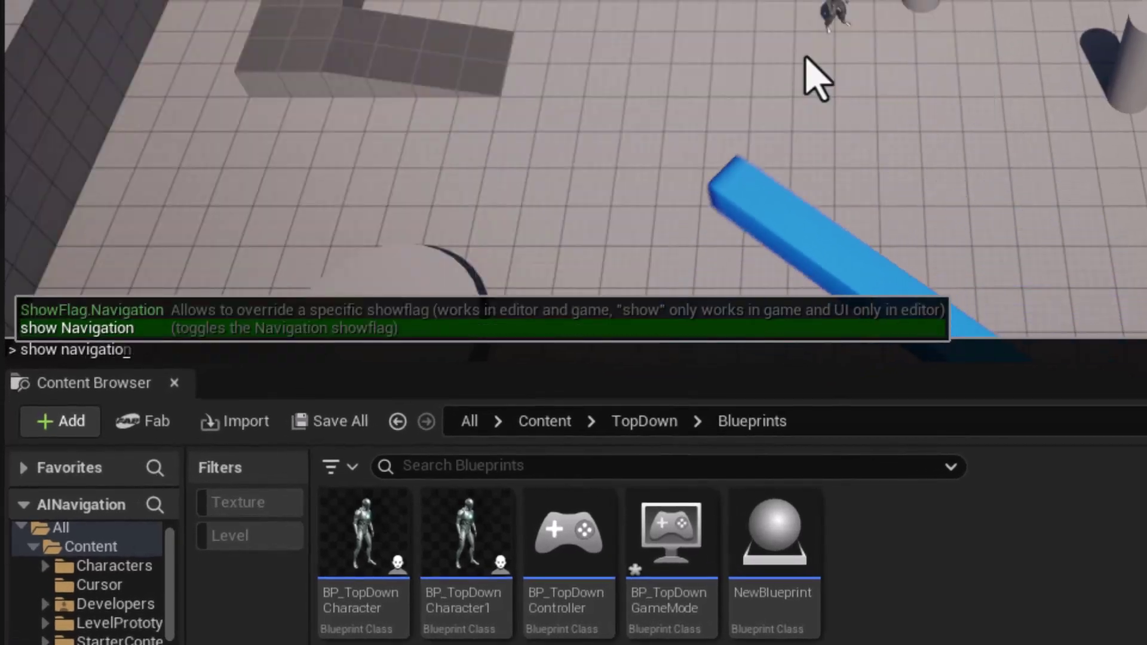
type("n")
key("Return")
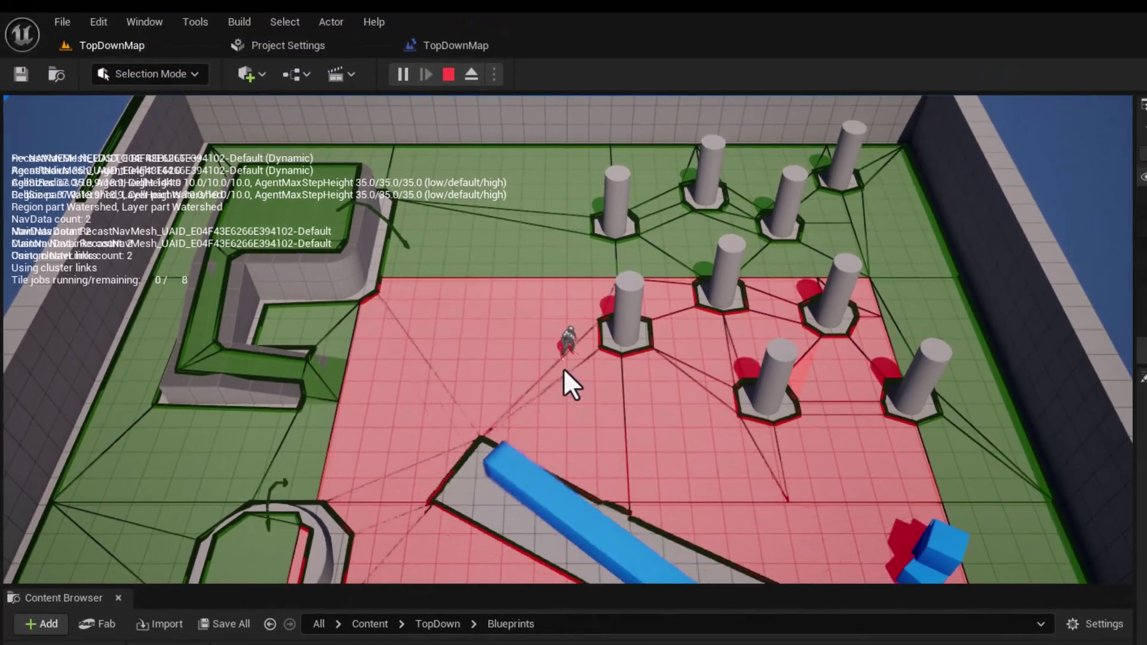
Walk the character up, right and down-left, then select RecastNavMesh-Wide in the Outliner
left_click(548, 239)
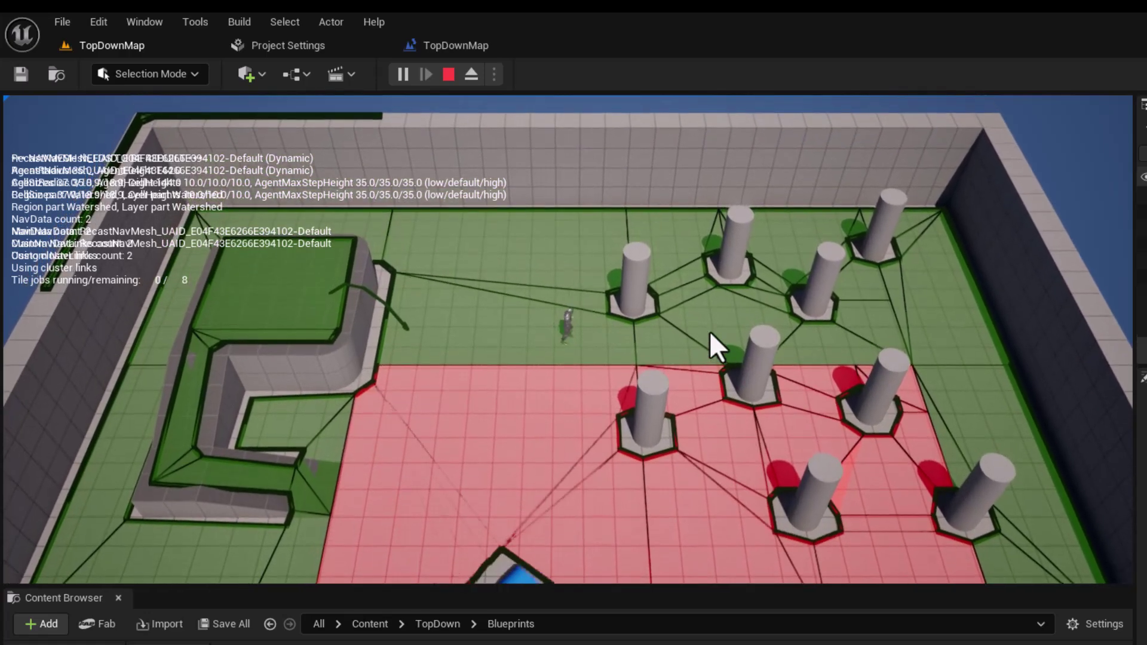
left_click(708, 330)
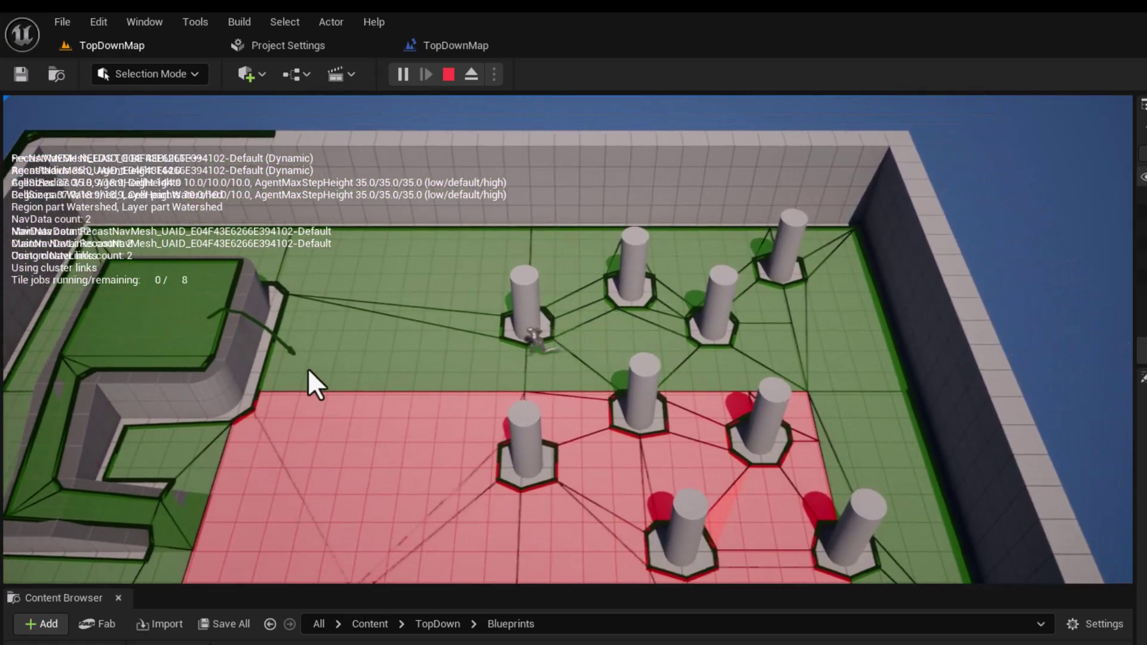
left_click(308, 368)
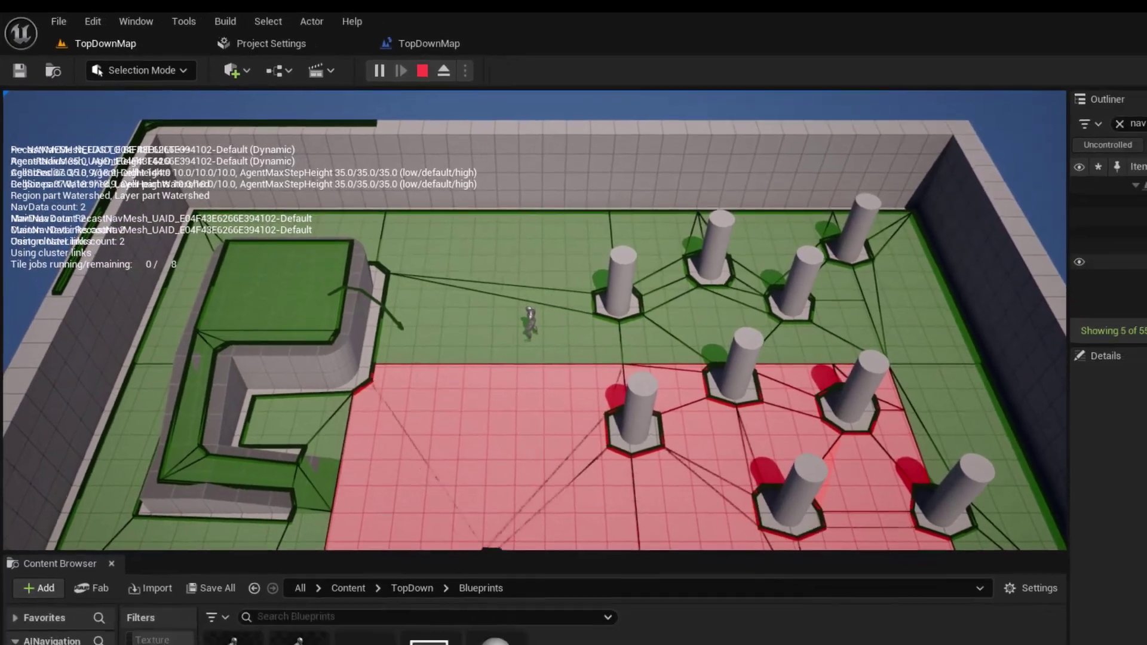
left_click(985, 206)
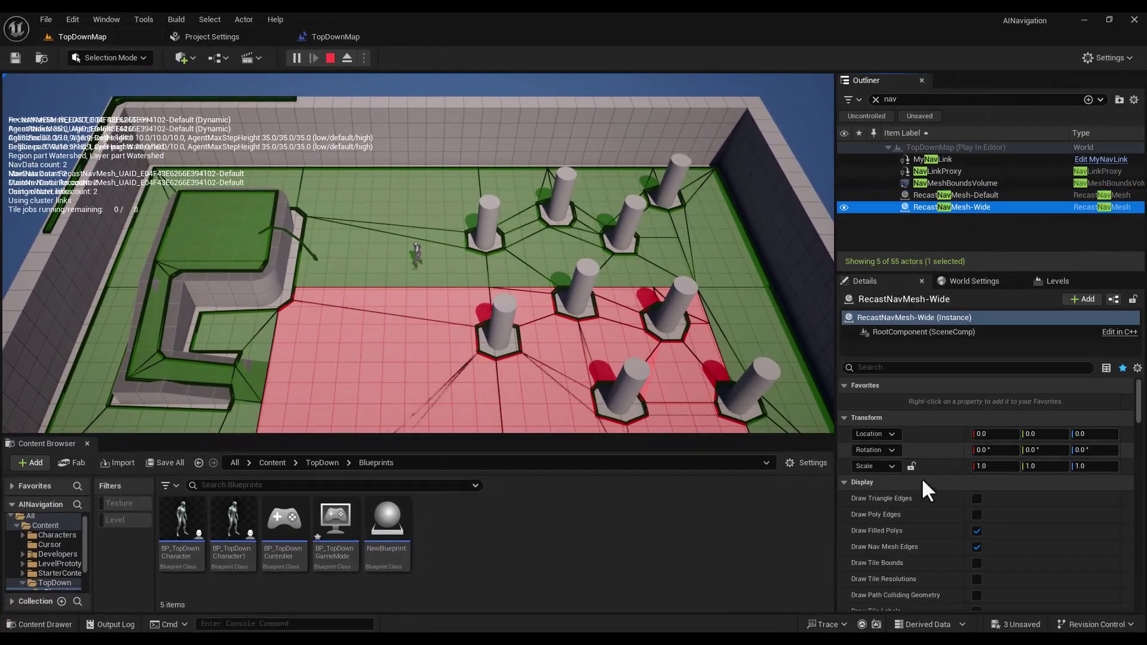
scroll(932, 481, "down", 3)
scroll(950, 485, "down", 3)
scroll(965, 492, "down", 3)
scroll(965, 492, "down", 3)
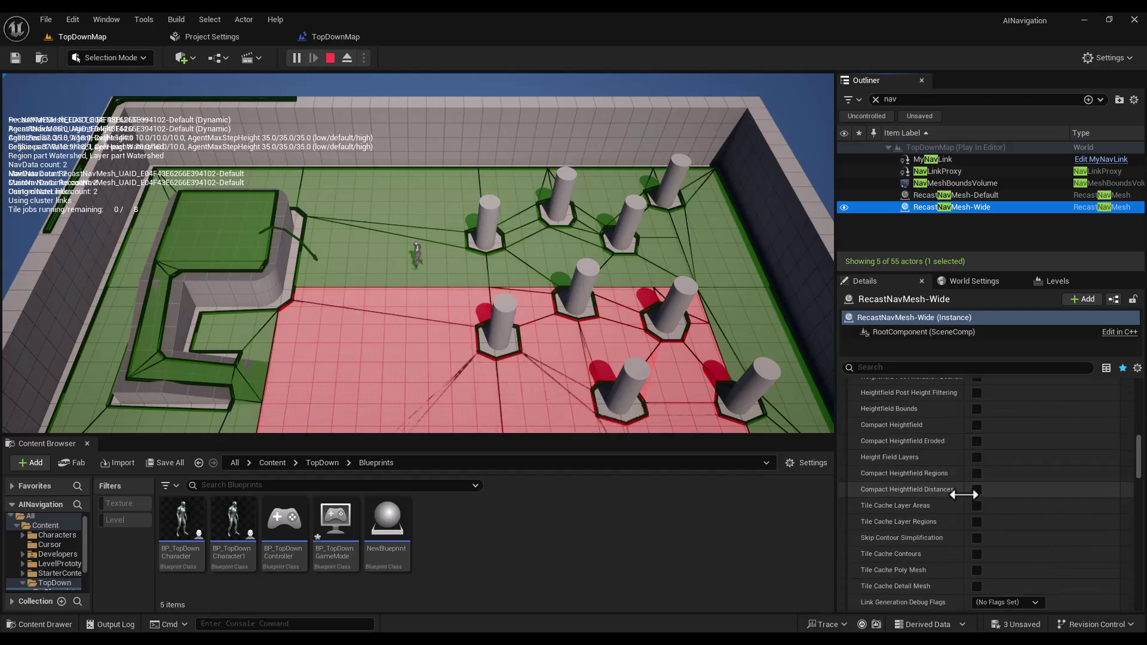
scroll(964, 492, "down", 3)
Enable drawing on RecastNavMesh-Wide, then walk the character to two more spots
left_click(666, 295)
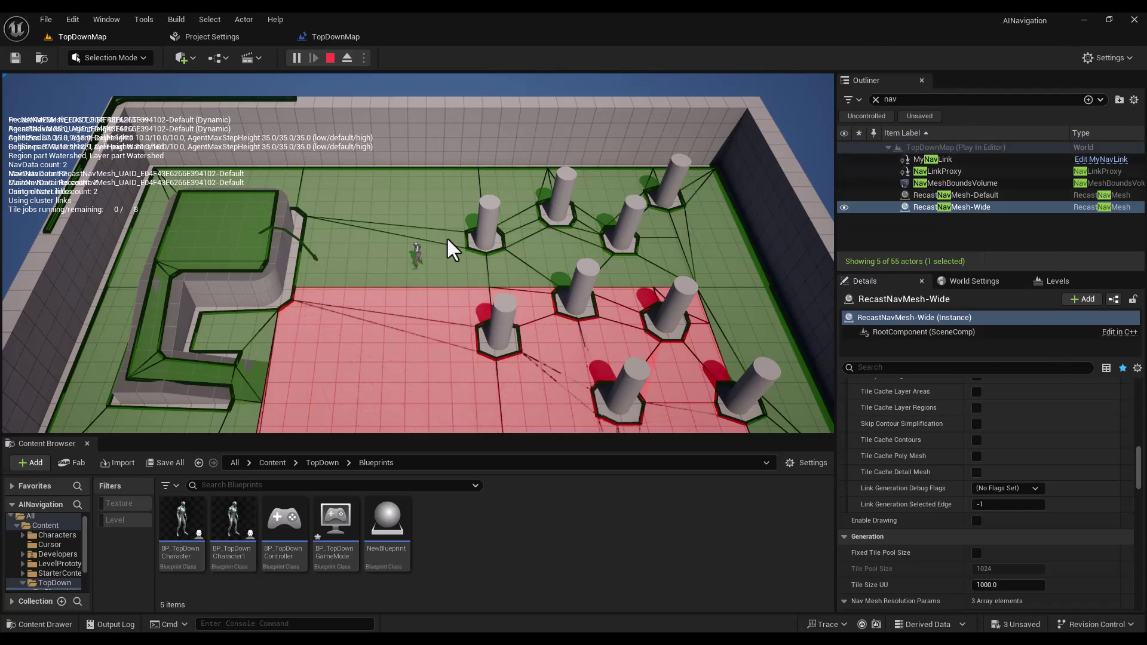
left_click(354, 344)
left_click(392, 225)
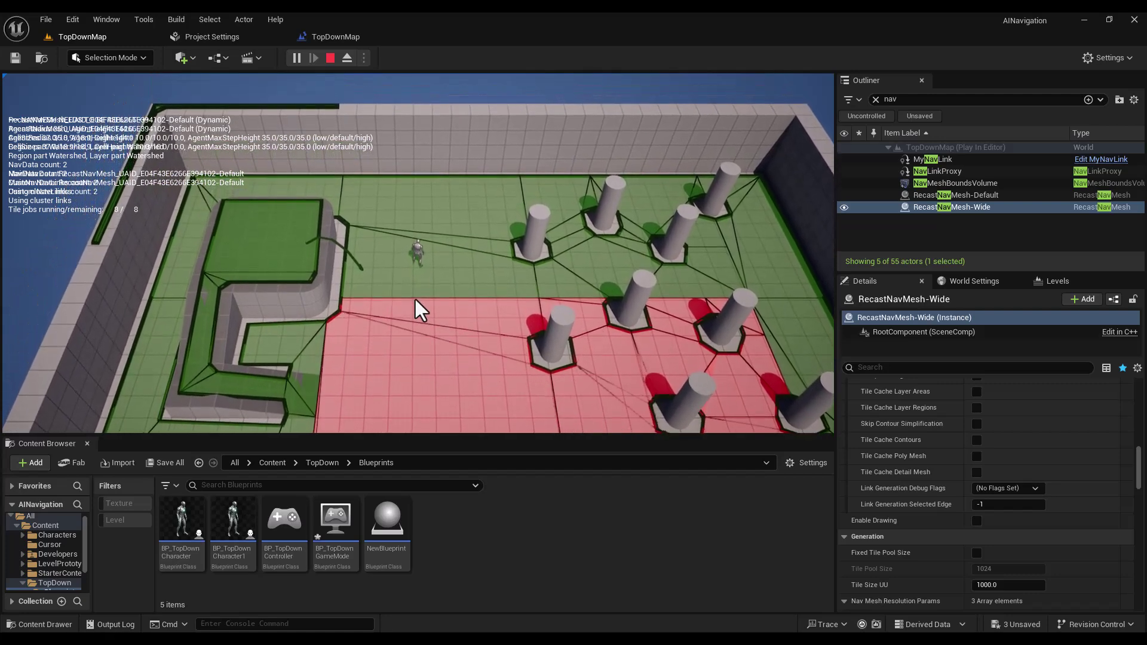
Enter the CycleNavDrawn command in the in-game console
key("grave")
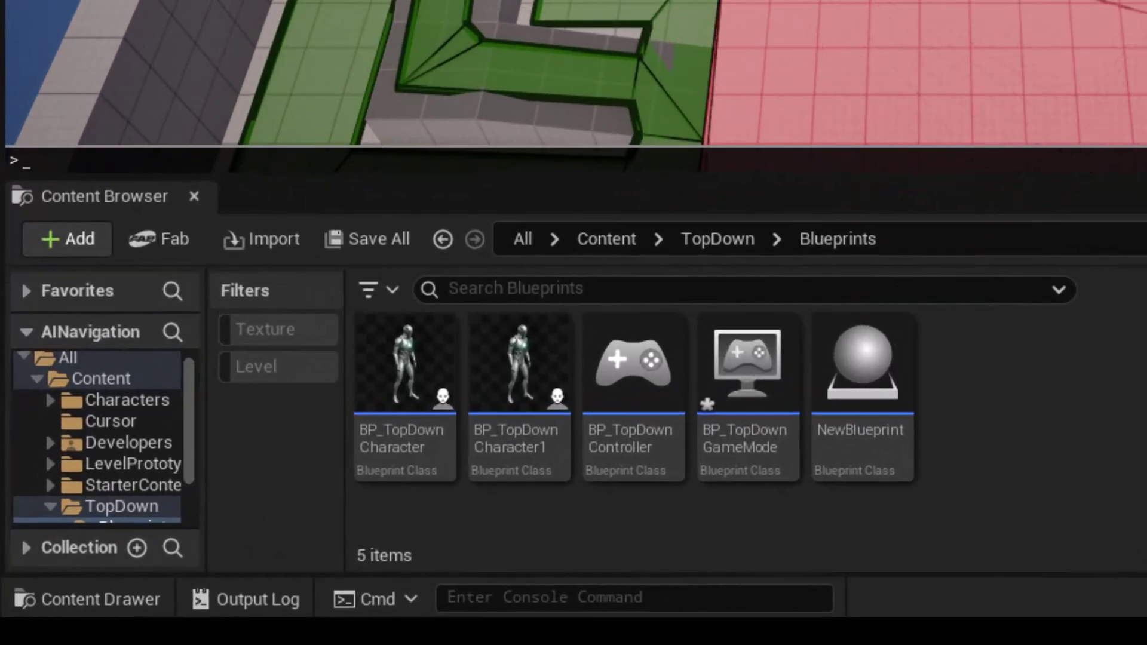
type("CYC")
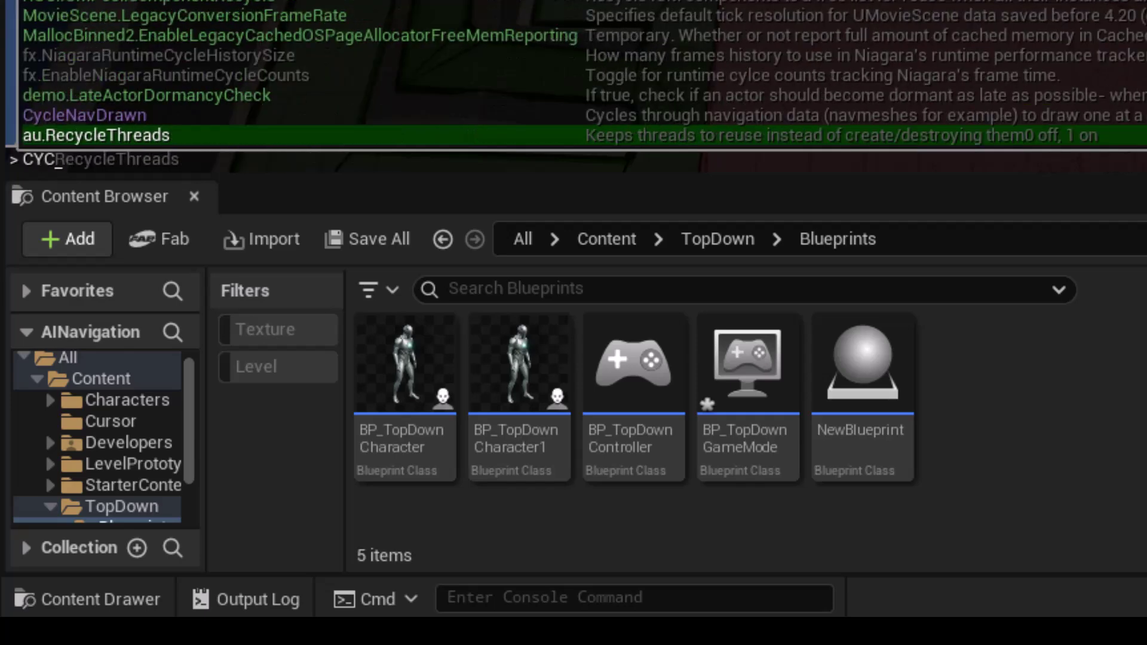
type("LENAV")
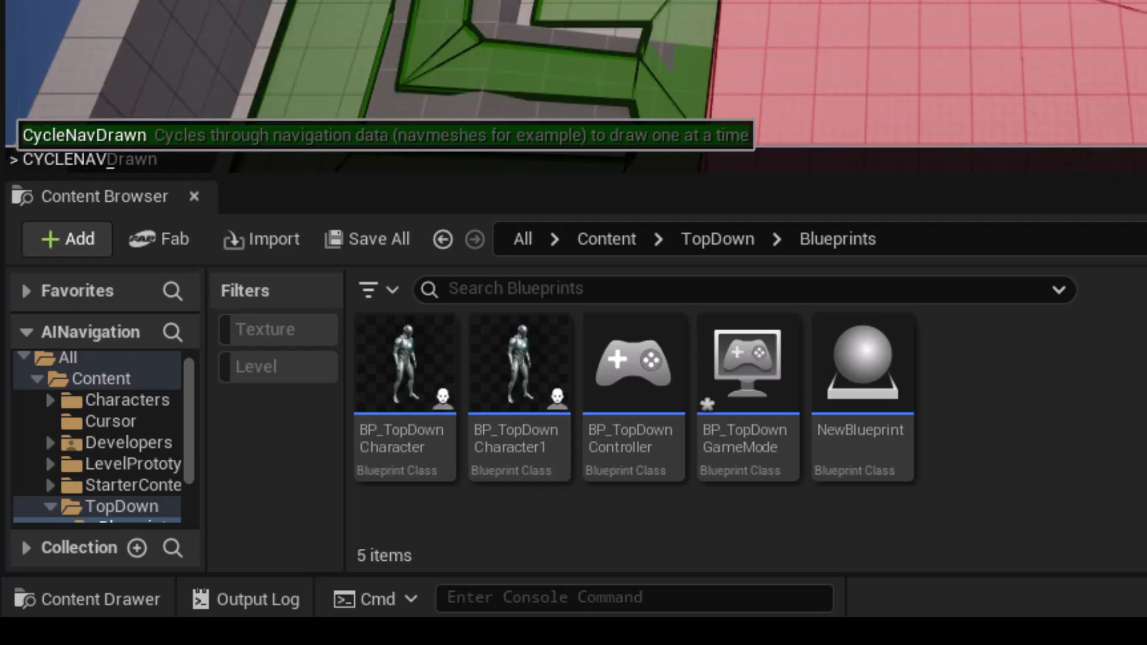
type("DRAWN")
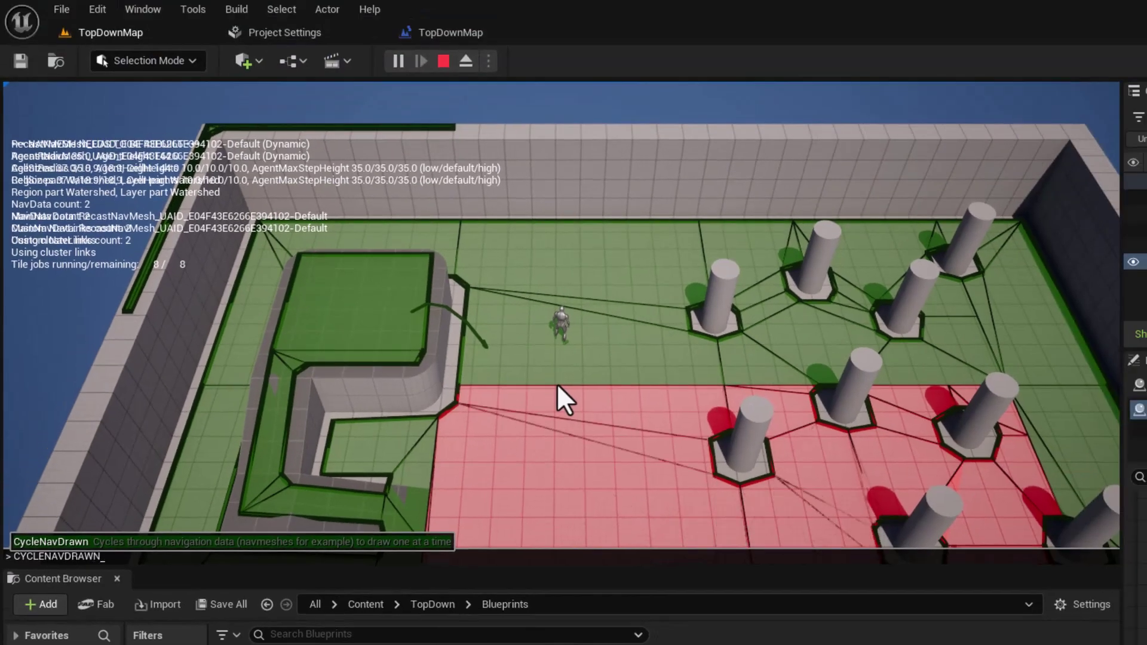
key("Return")
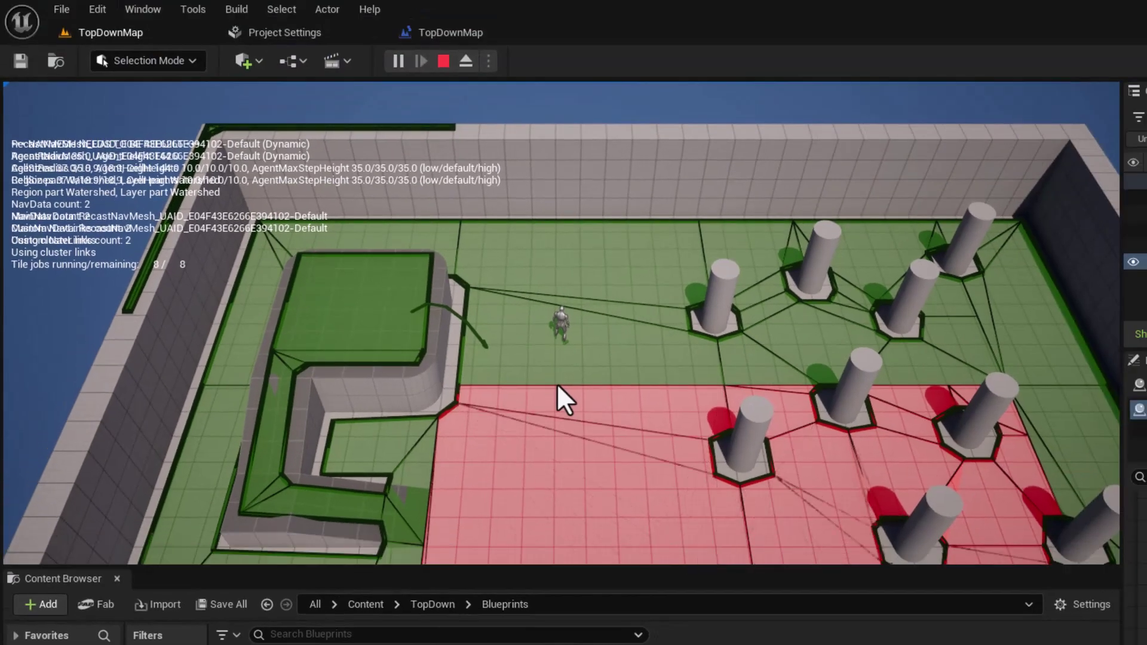
Re-run CycleNavDrawn through both thick, Wide-only, Default, and both-outlined views
key("grave")
key("Up")
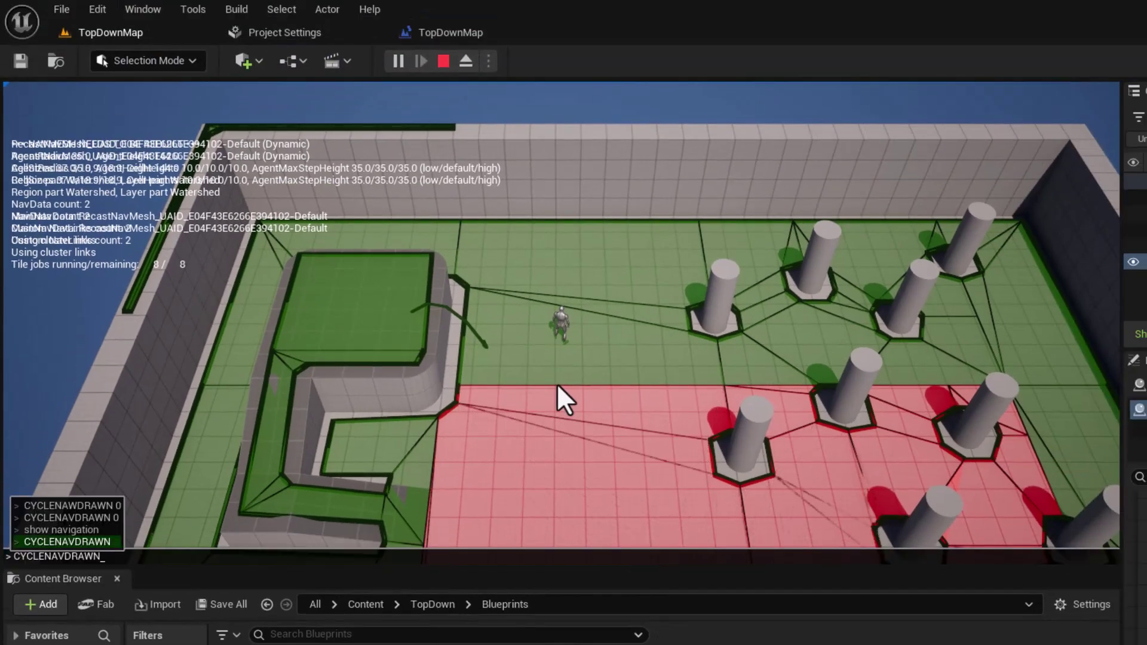
key("Return")
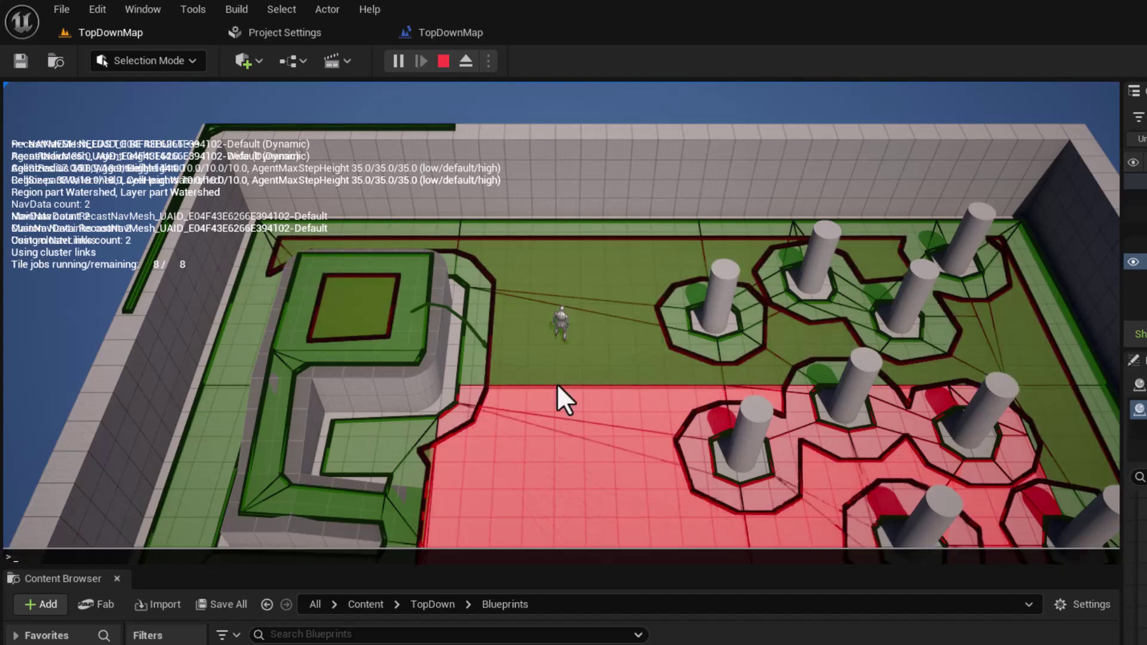
key("grave")
key("Up")
key("Return")
key("grave")
key("Up")
key("Return")
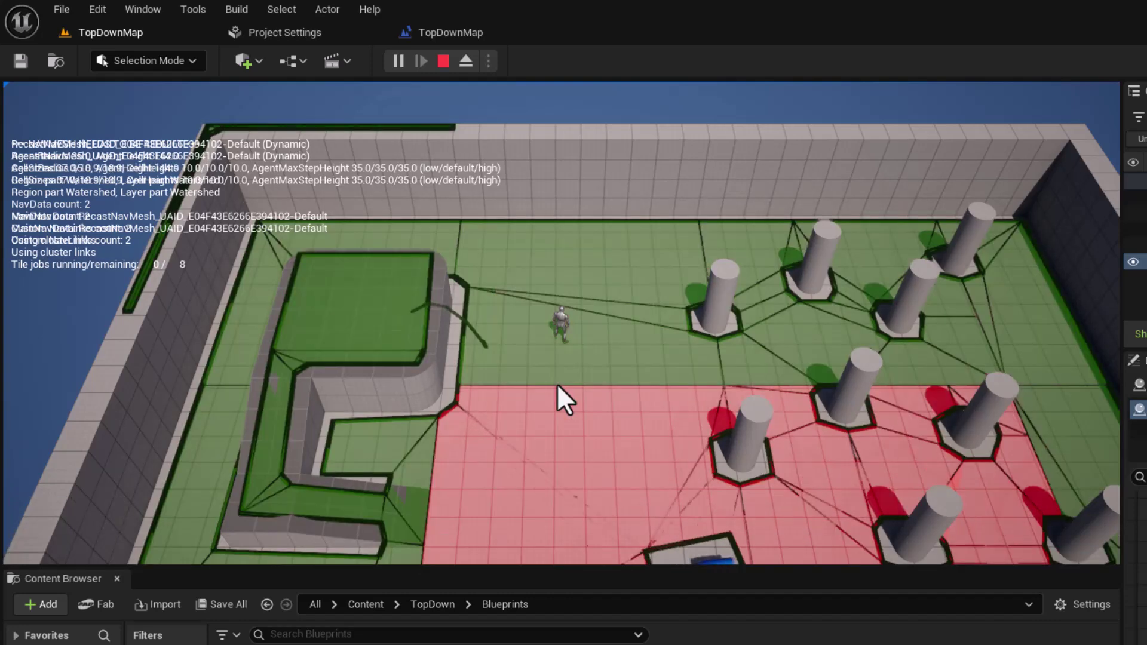
key("Up")
key("Return")
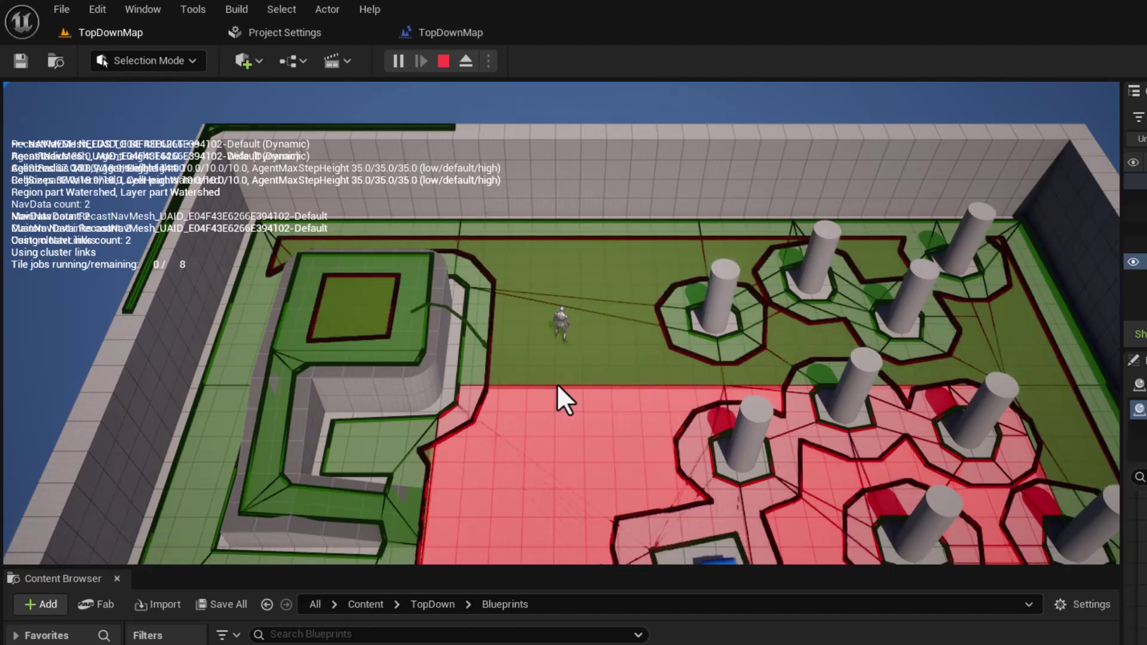
Keep cycling CycleNavDrawn through Wide-only and Default, ending with both meshes outlined
key("grave")
key("Up")
key("Return")
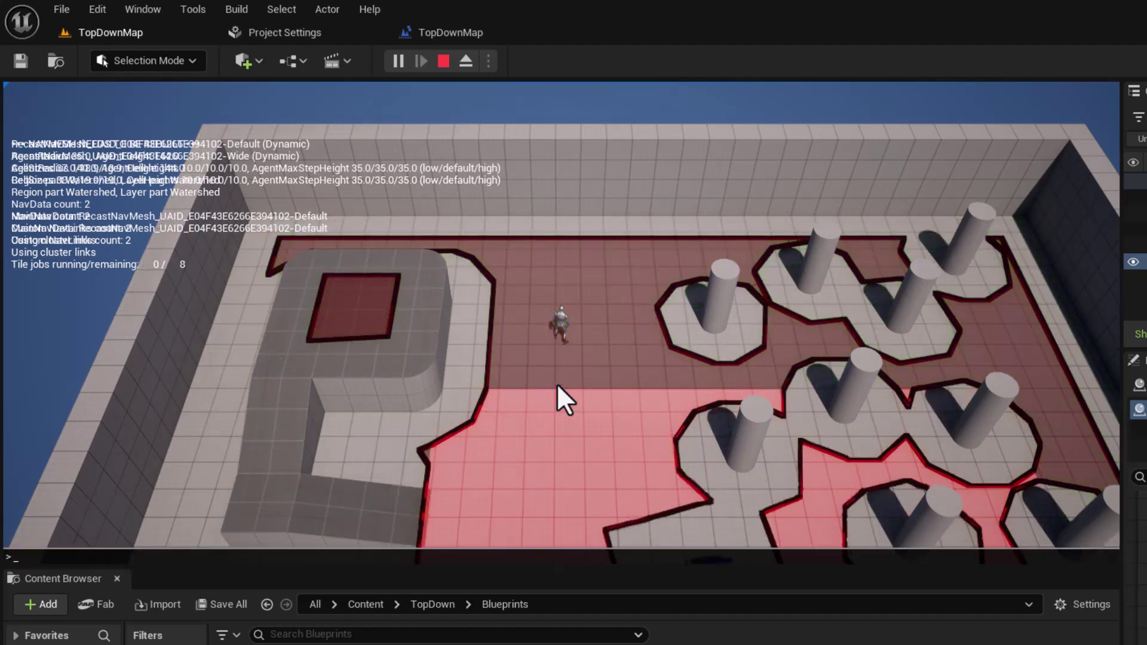
key("grave")
key("Up")
key("Return")
key("grave")
key("Up")
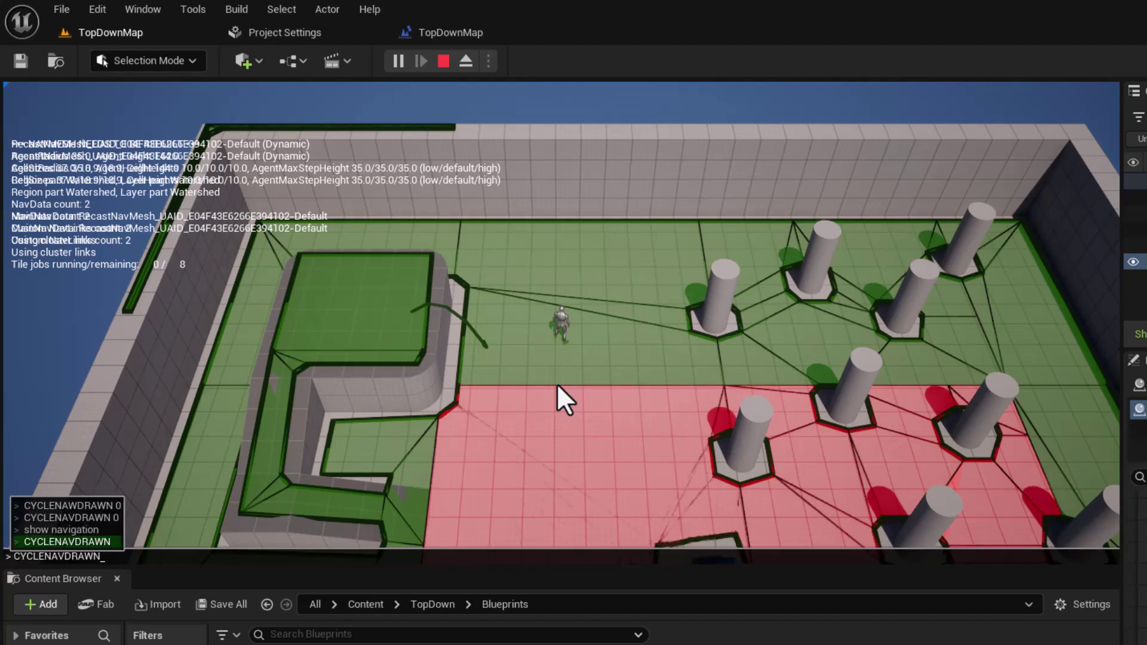
key("Return")
key("grave")
key("Up")
key("Return")
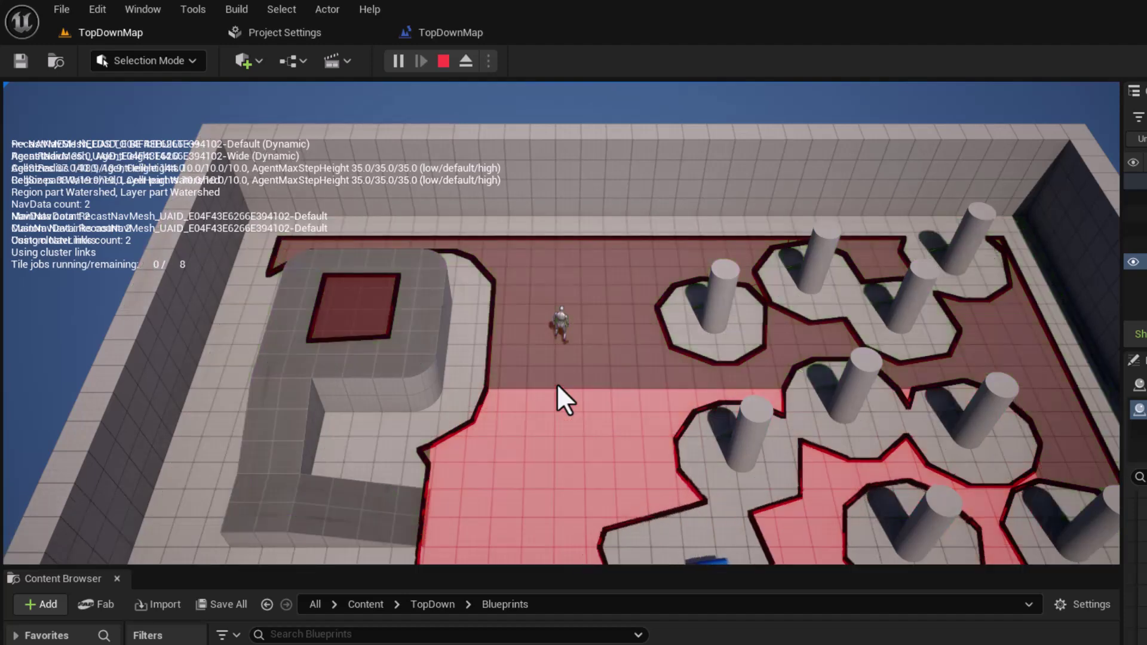
key("grave")
key("Up")
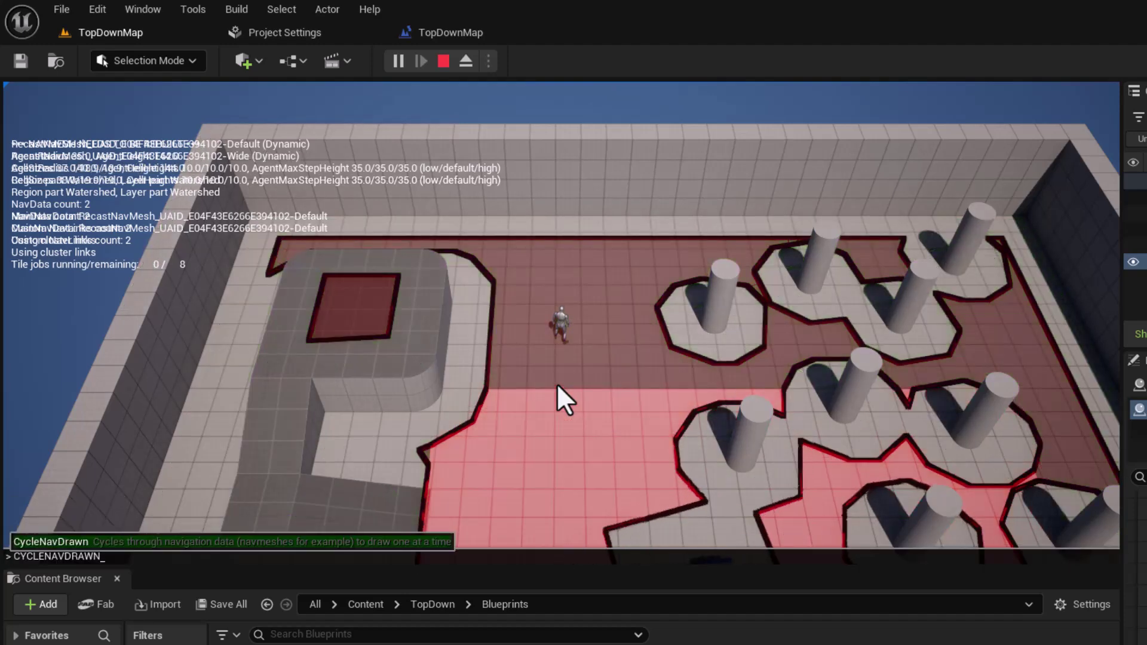
key("Return")
key("grave")
key("Up")
key("Return")
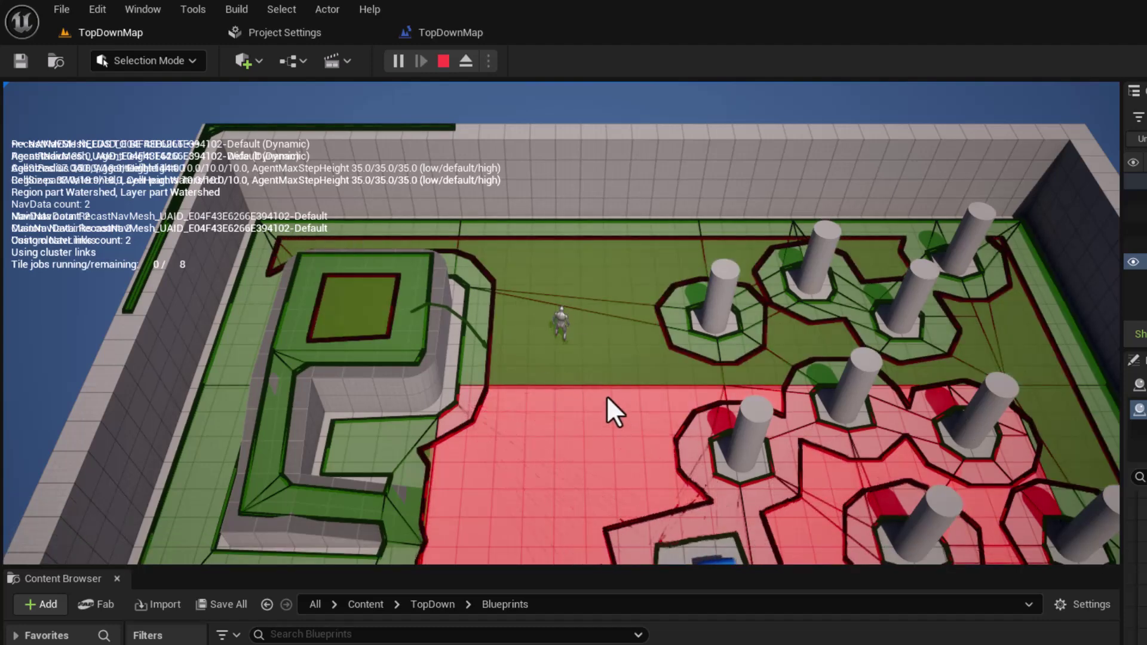
Walk the character down-right, up-left, then down-right again
left_click(719, 394)
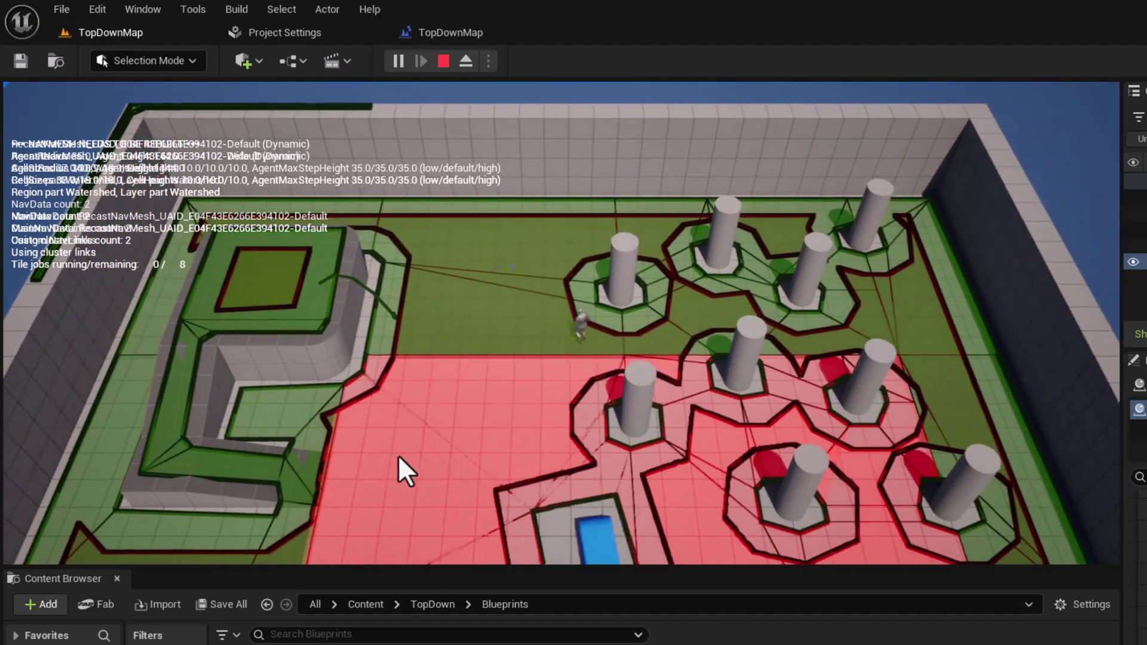
left_click(485, 218)
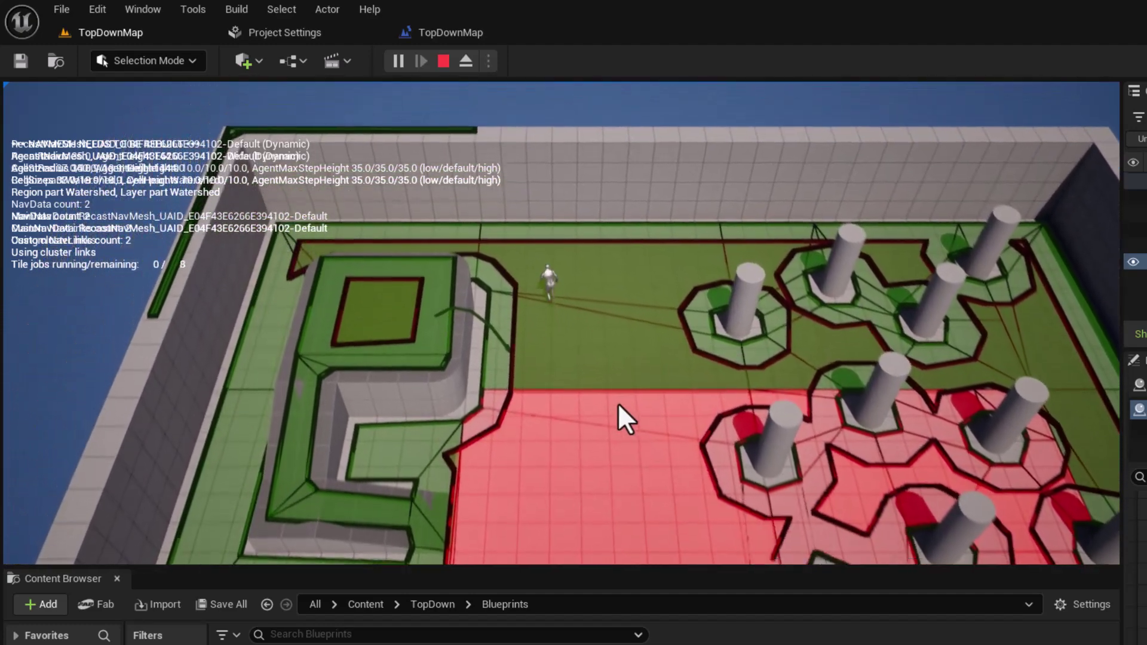
left_click(617, 402)
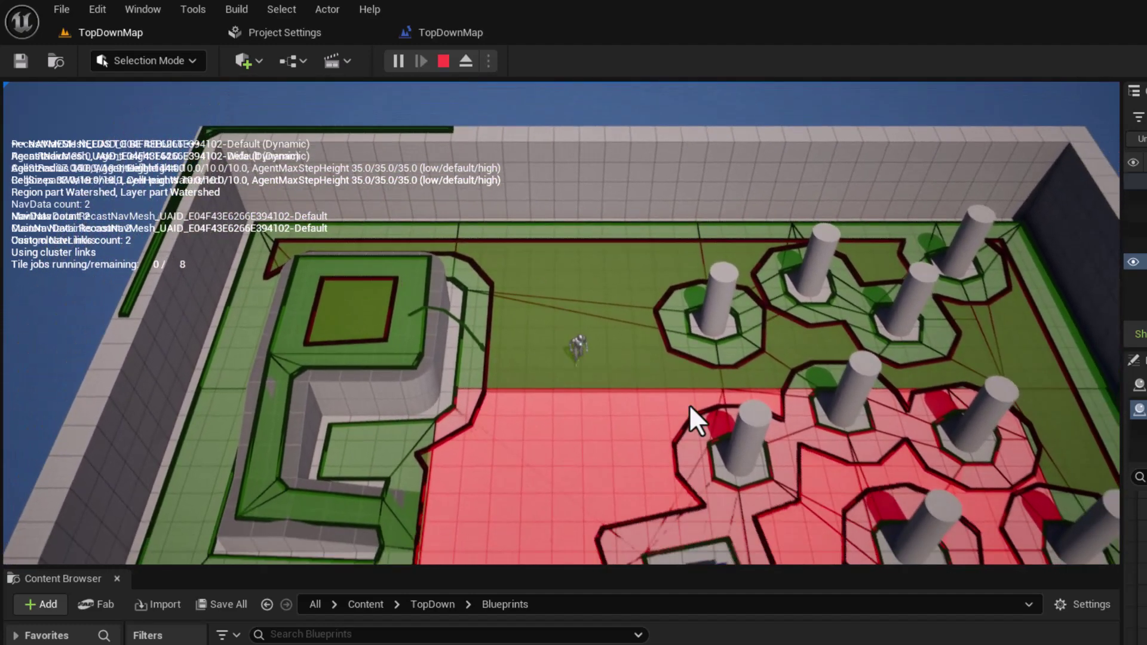